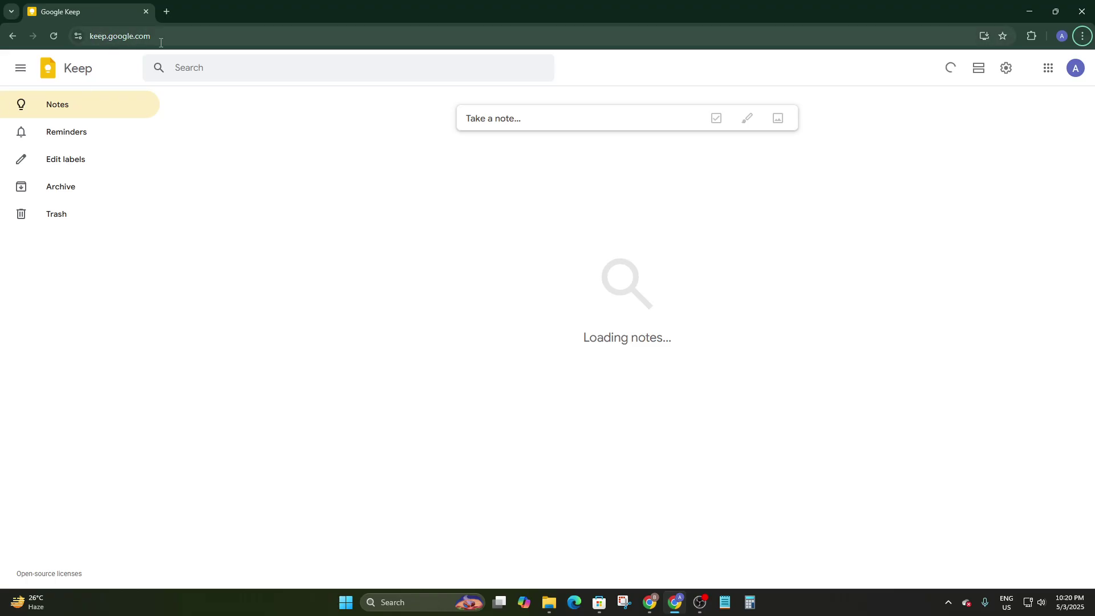
# Find the Keep app in the Google apps launcher from a new browser tab and return to Keep.
pyautogui.click(171, 8)
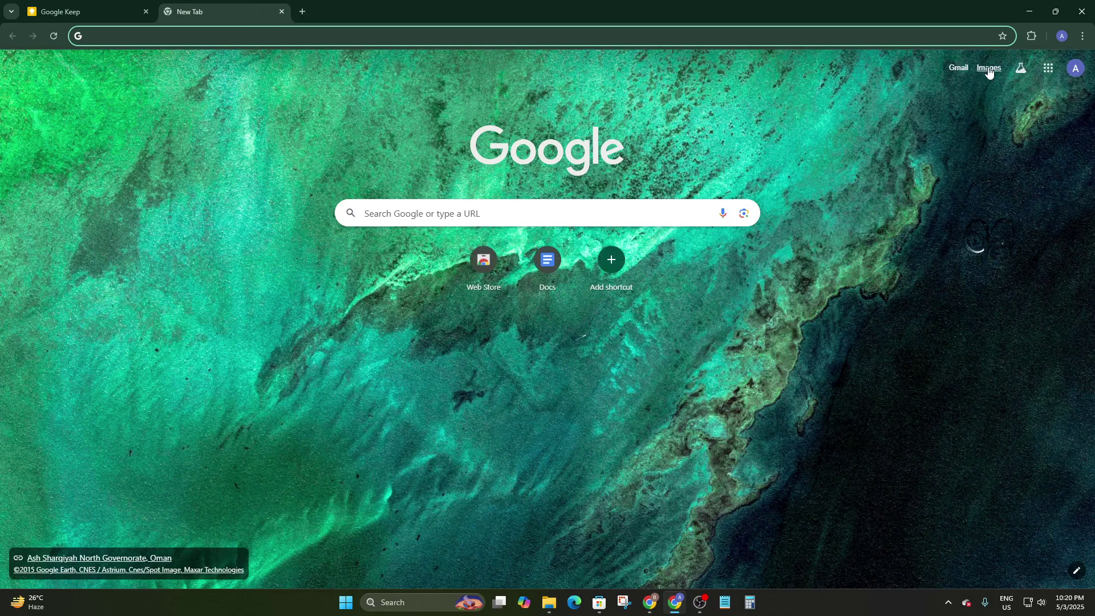
pyautogui.click(1050, 70)
pyautogui.scroll(-5, 1043, 240)
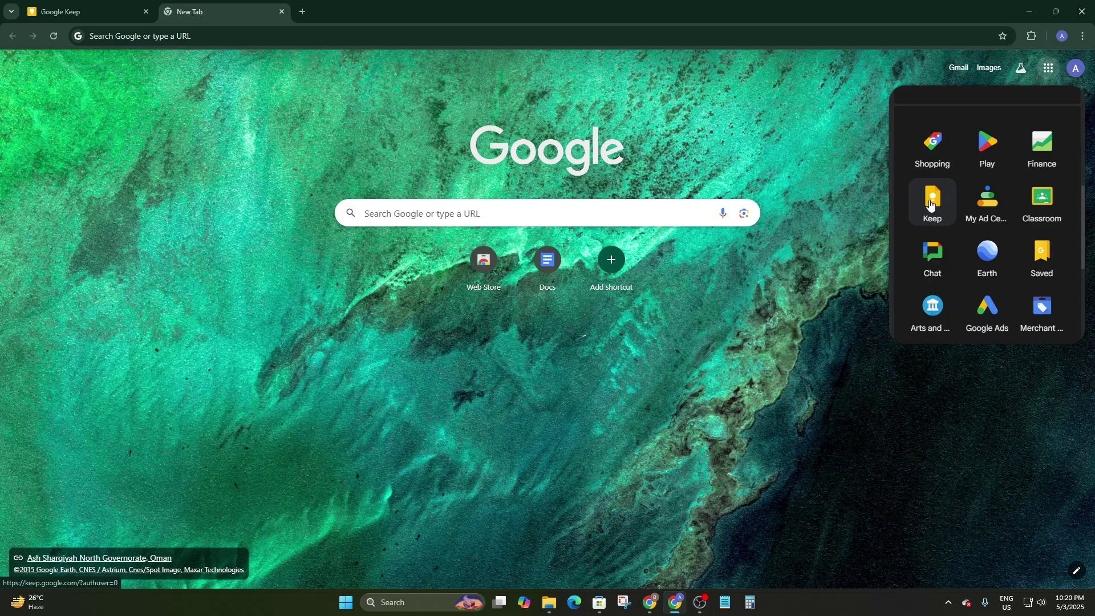
pyautogui.click(930, 204)
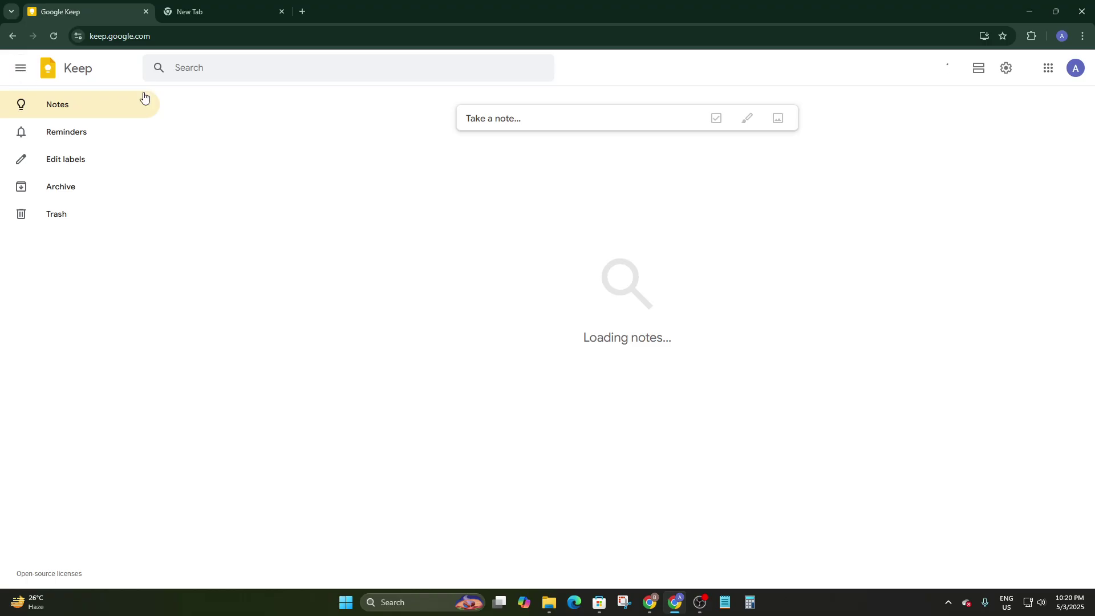
# Collapse and expand the main navigation menu repeatedly, leaving it expanded.
pyautogui.click(20, 68)
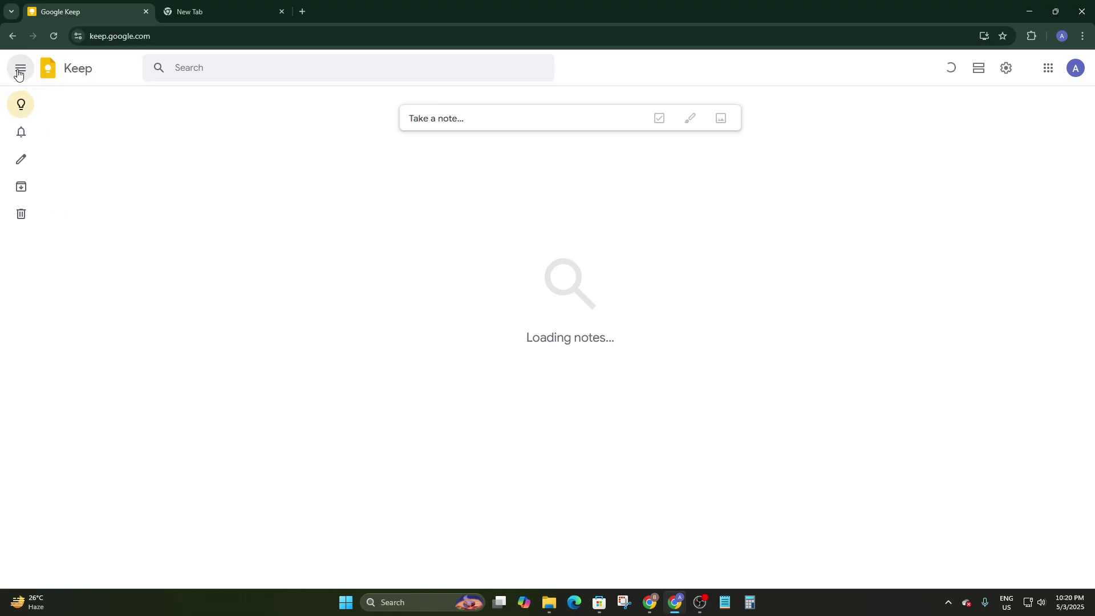
pyautogui.click(21, 68)
pyautogui.click(20, 68)
pyautogui.click(21, 68)
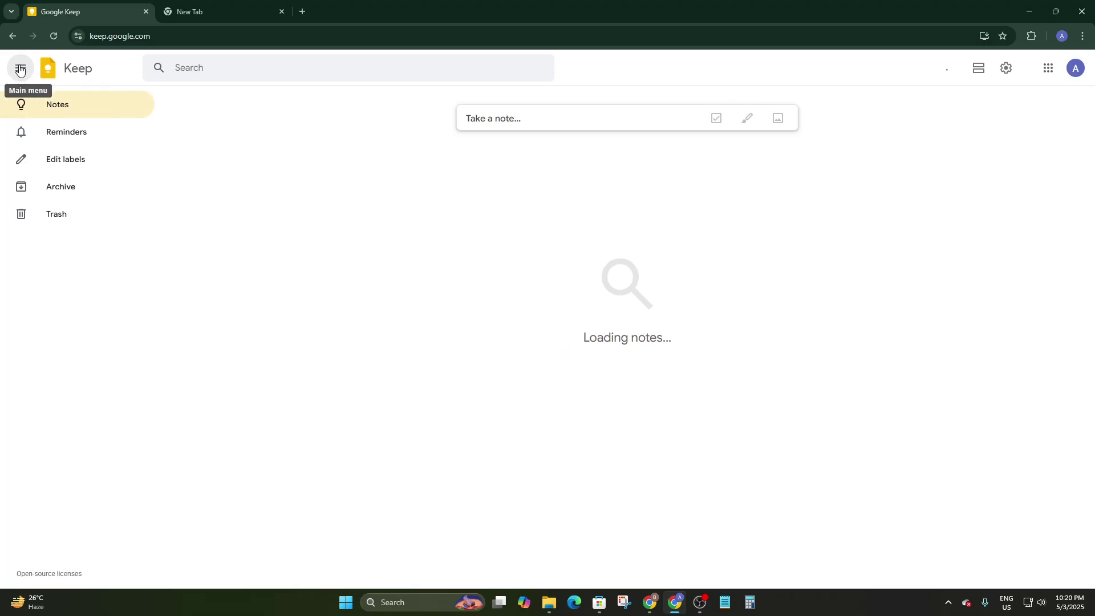
pyautogui.click(21, 68)
pyautogui.click(20, 68)
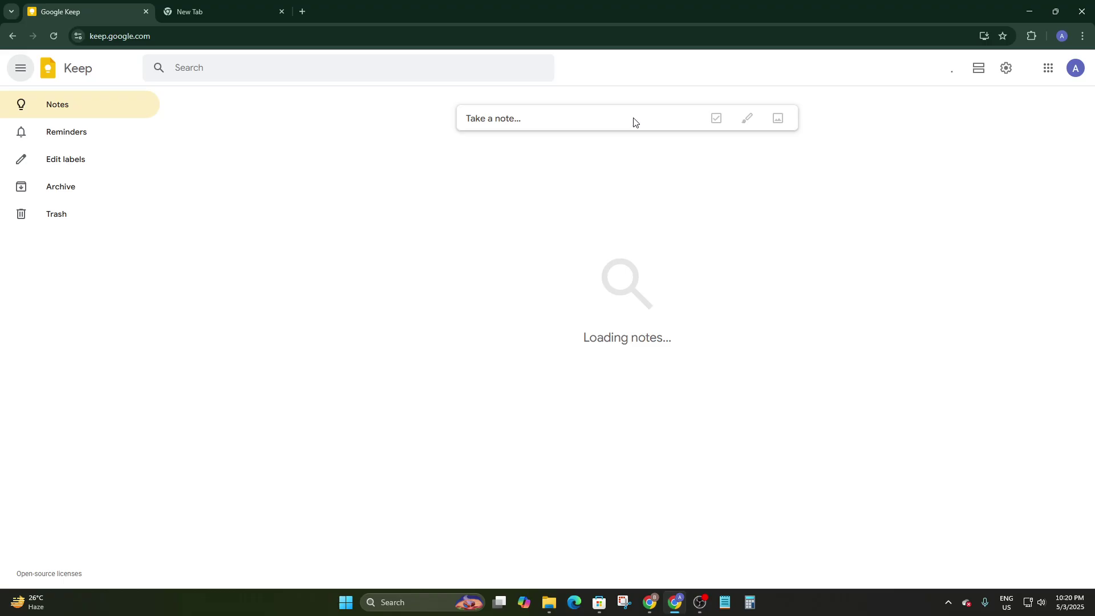
# Try to start a new note and refresh the notes list.
pyautogui.click(508, 121)
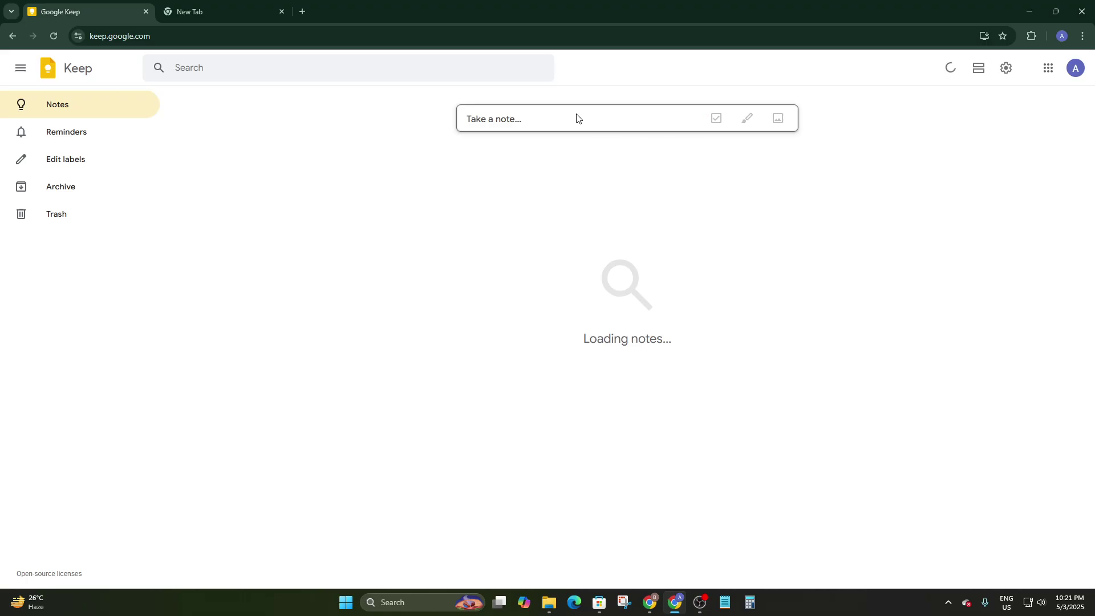
pyautogui.click(948, 80)
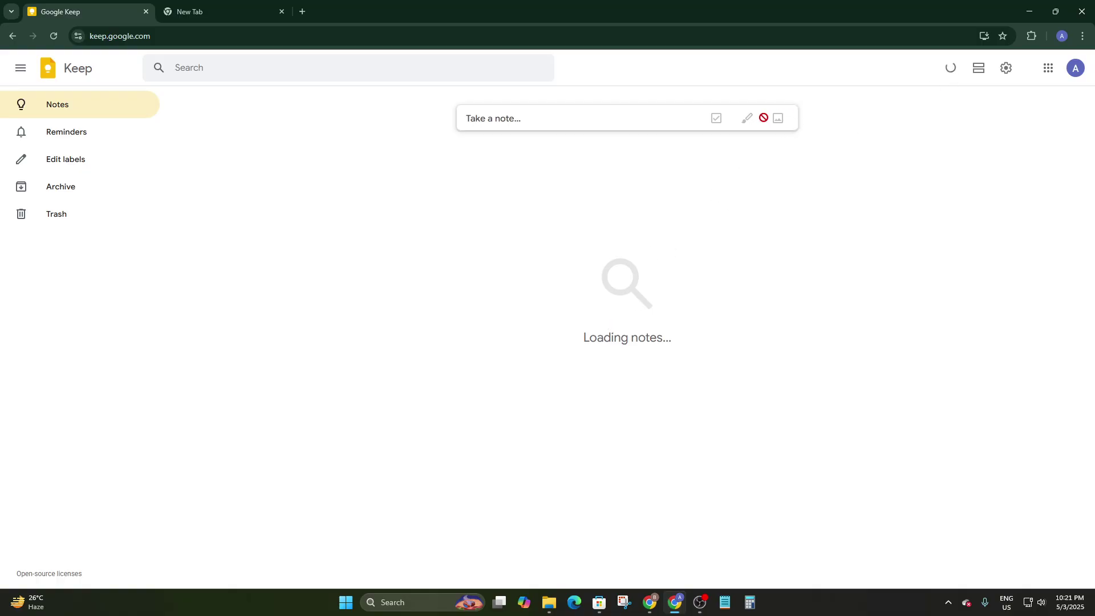
pyautogui.click(616, 120)
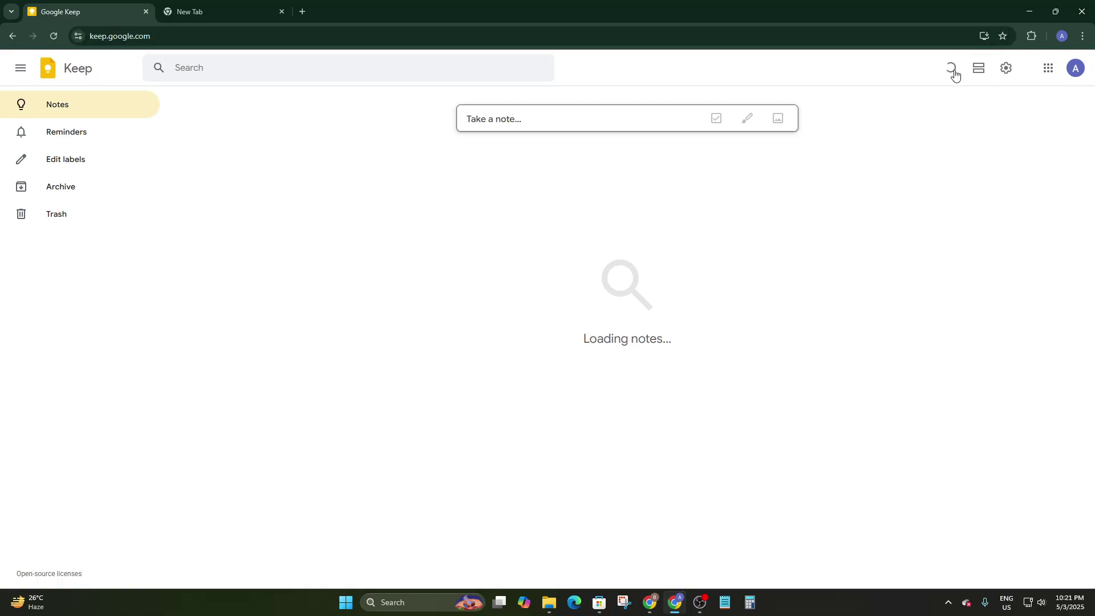
pyautogui.click(948, 75)
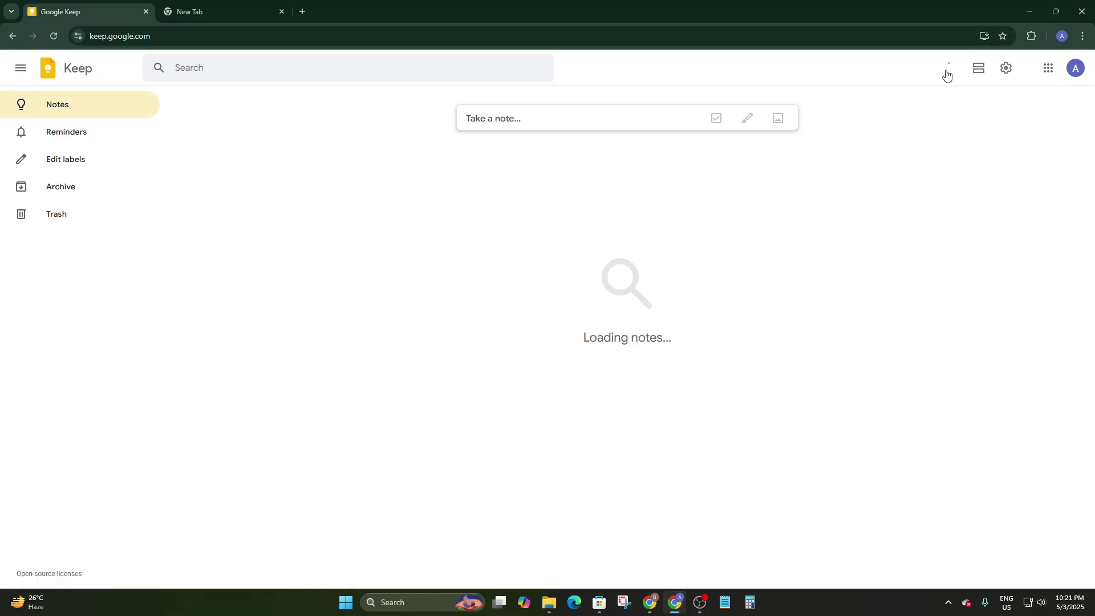
# Reload the Keep page and turn on the dark theme.
pyautogui.click(52, 37)
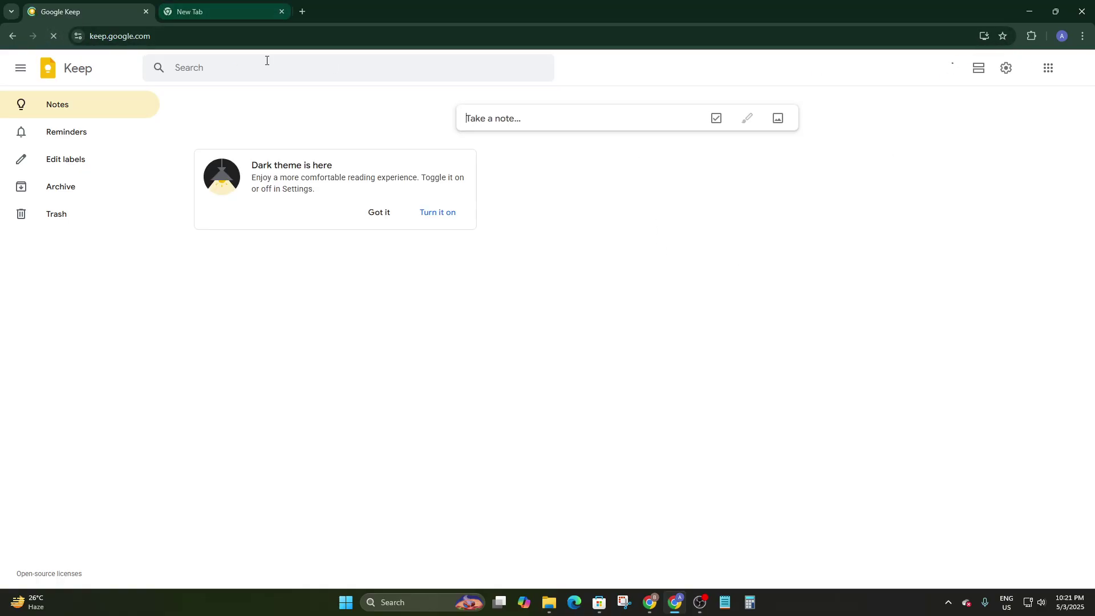
pyautogui.click(430, 213)
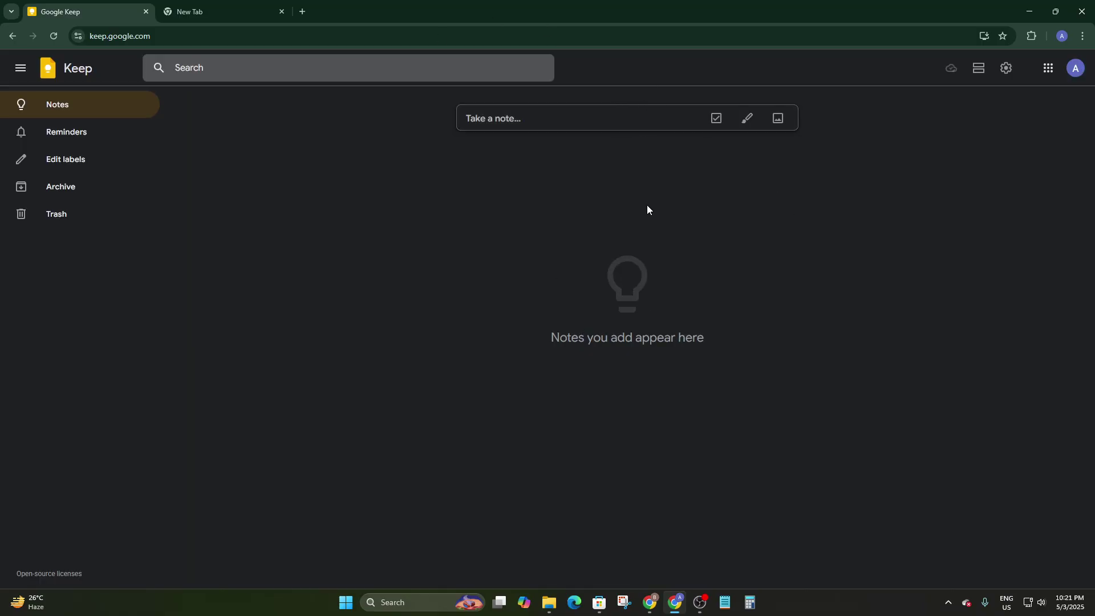
# Start a new note and enter "Newton had make 3 laws on the momentum that was reolutionary" as its body text.
pyautogui.click(570, 125)
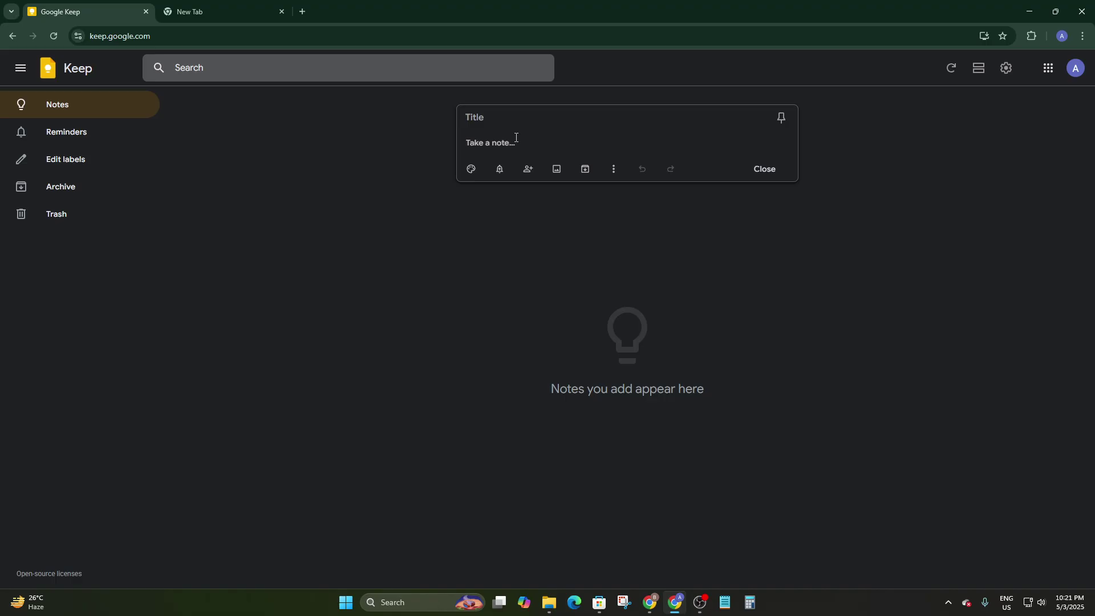
pyautogui.click(408, 158)
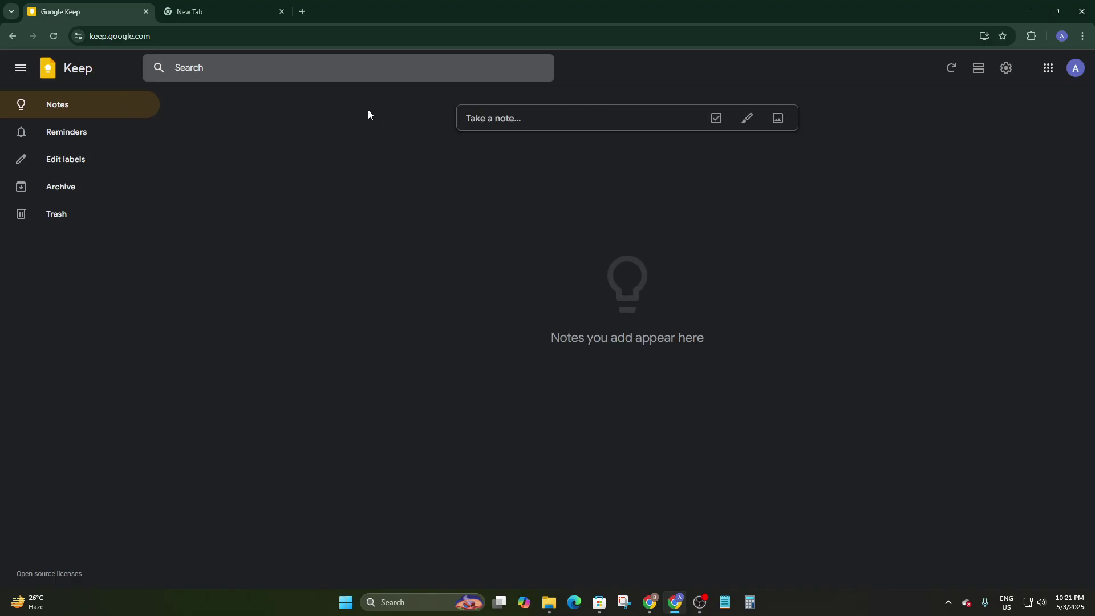
pyautogui.click(459, 115)
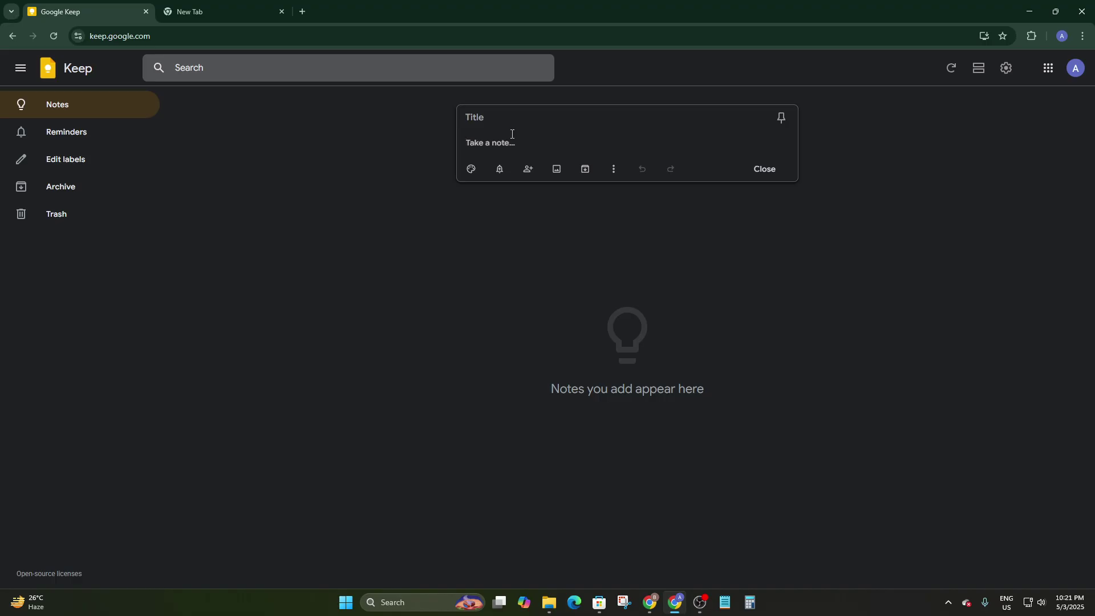
pyautogui.write('N')
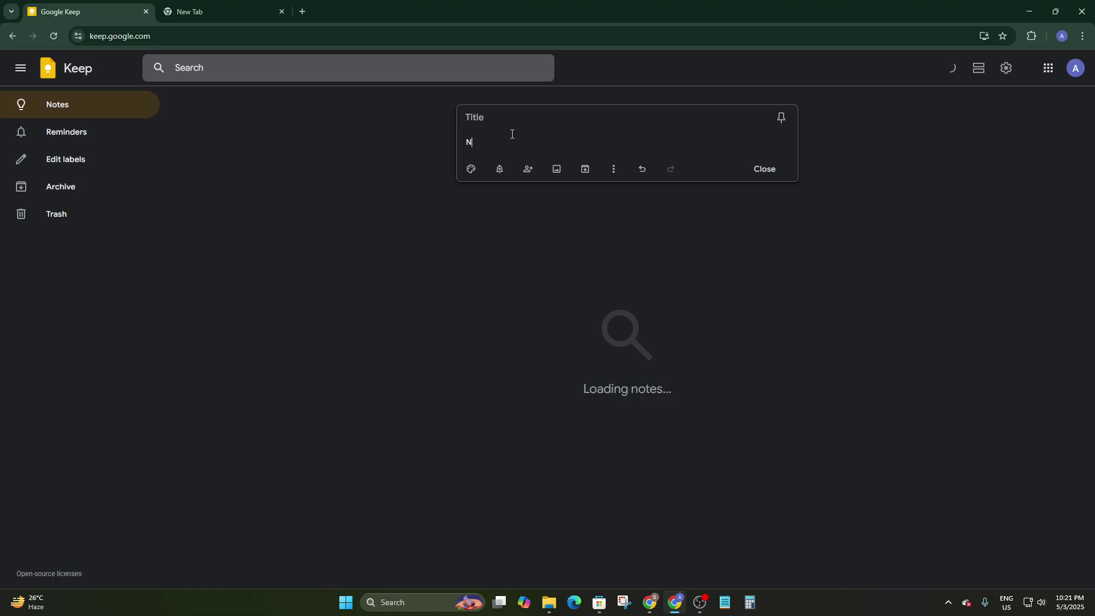
pyautogui.write('ewton has make 3 laws on the momen')
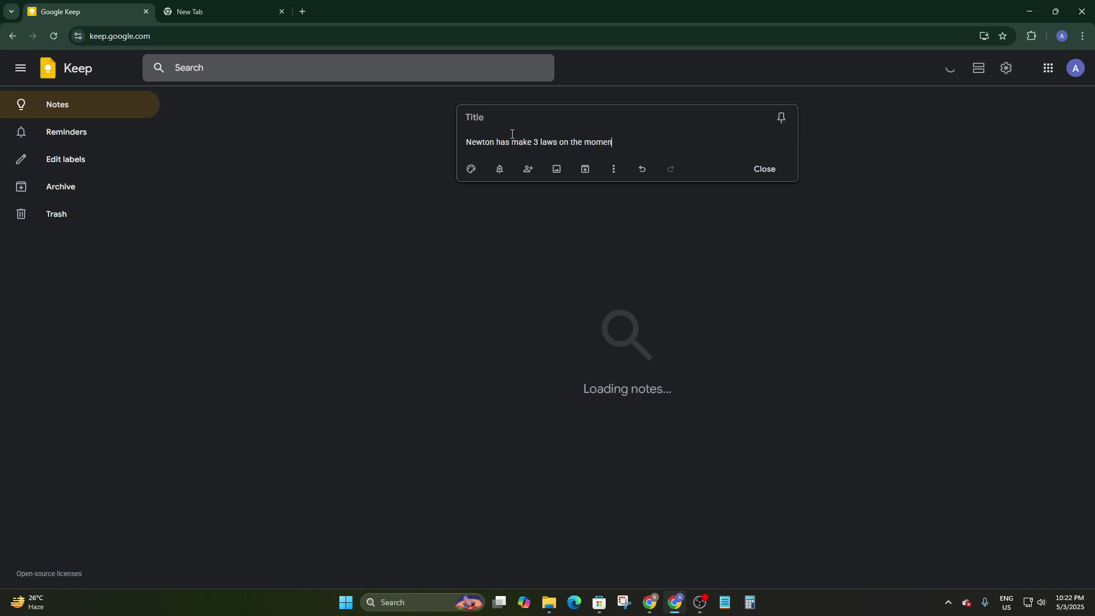
pyautogui.write('tum that has')
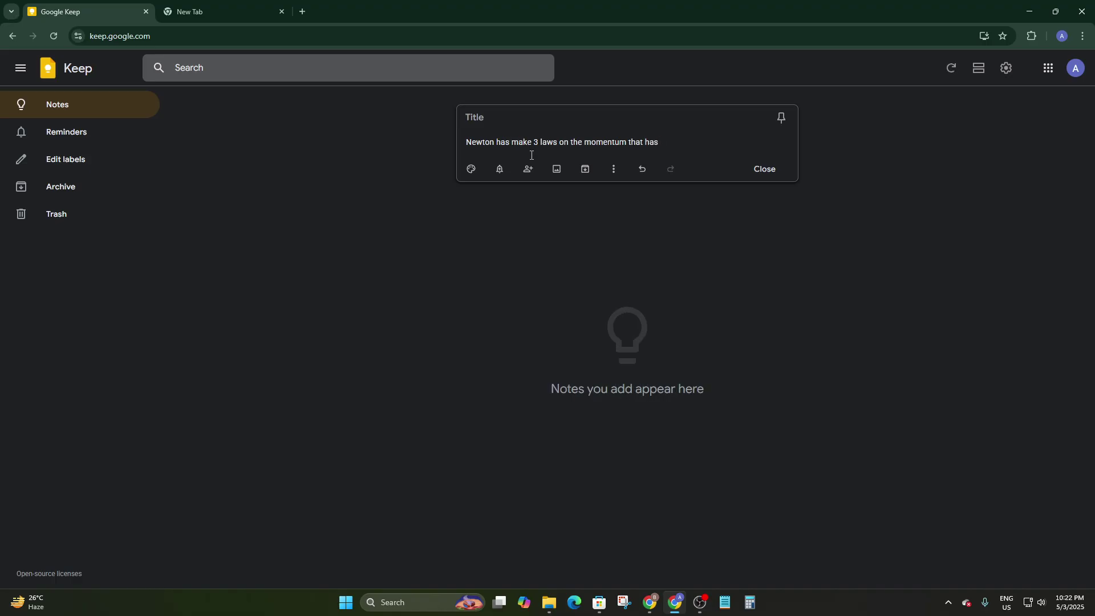
pyautogui.press('BackSpace')
pyautogui.write('d')
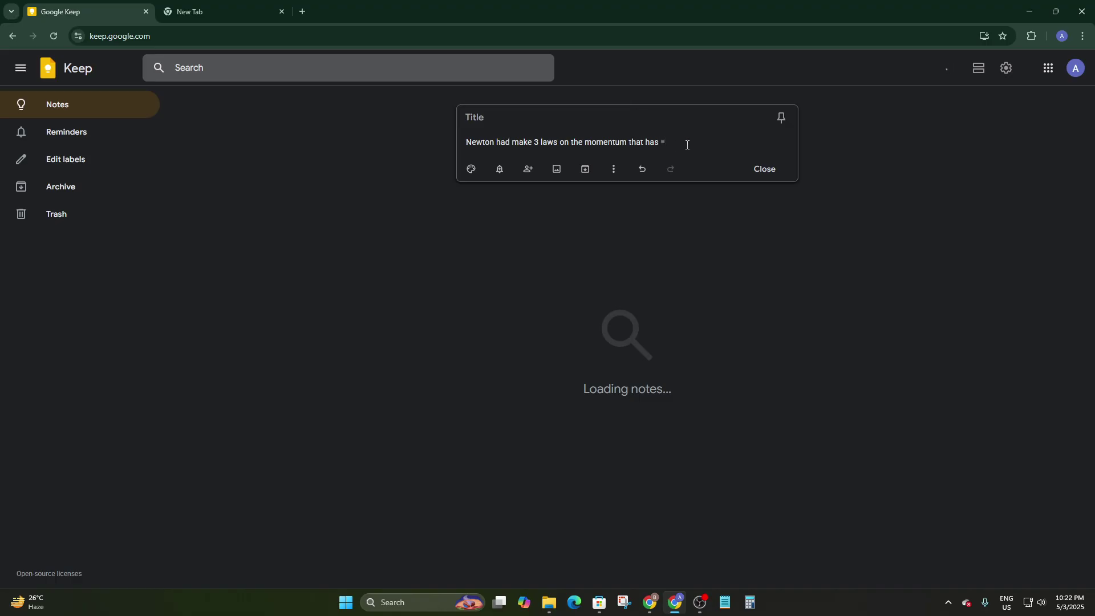
pyautogui.press('BackSpace')
pyautogui.press('BackSpace')
pyautogui.write('was reolutionary')
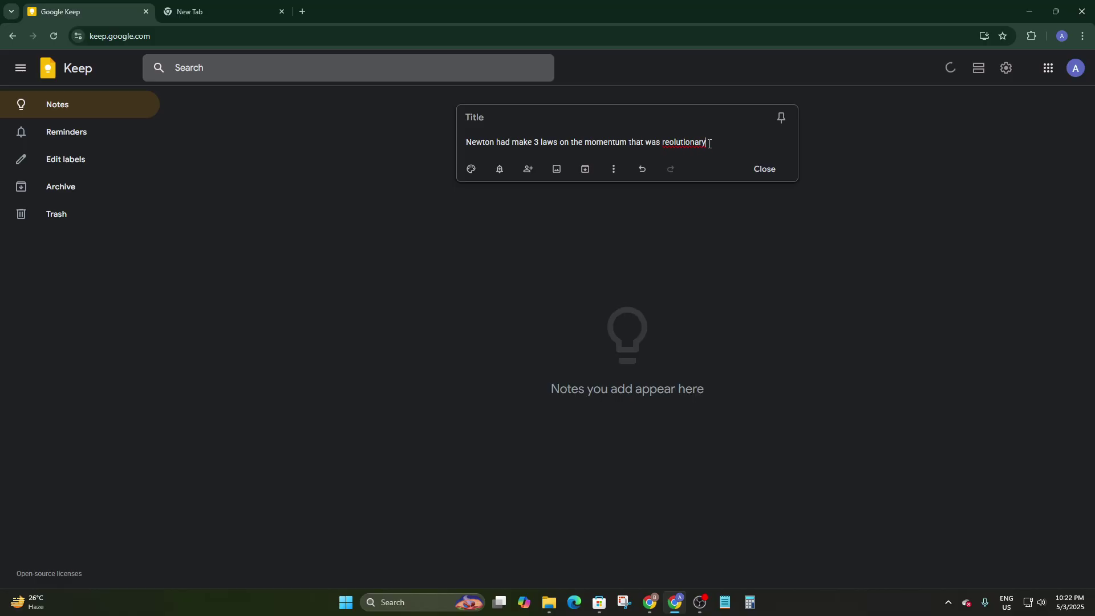
# Try several background colours on the Newton note and settle on the teal-blue one.
pyautogui.moveTo(710, 143); pyautogui.dragTo(448, 149)
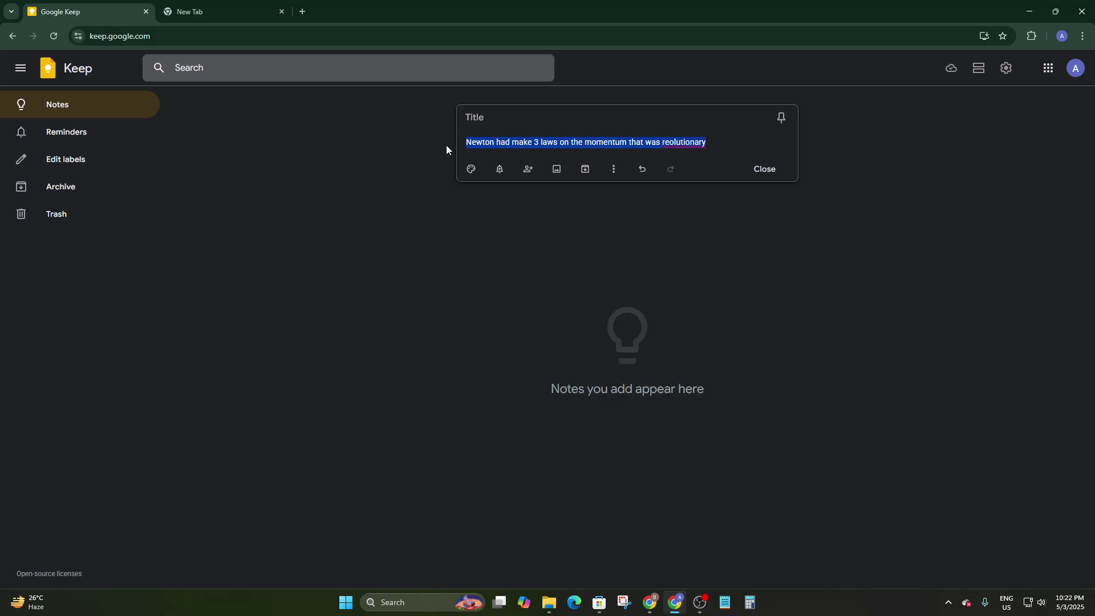
pyautogui.click(473, 174)
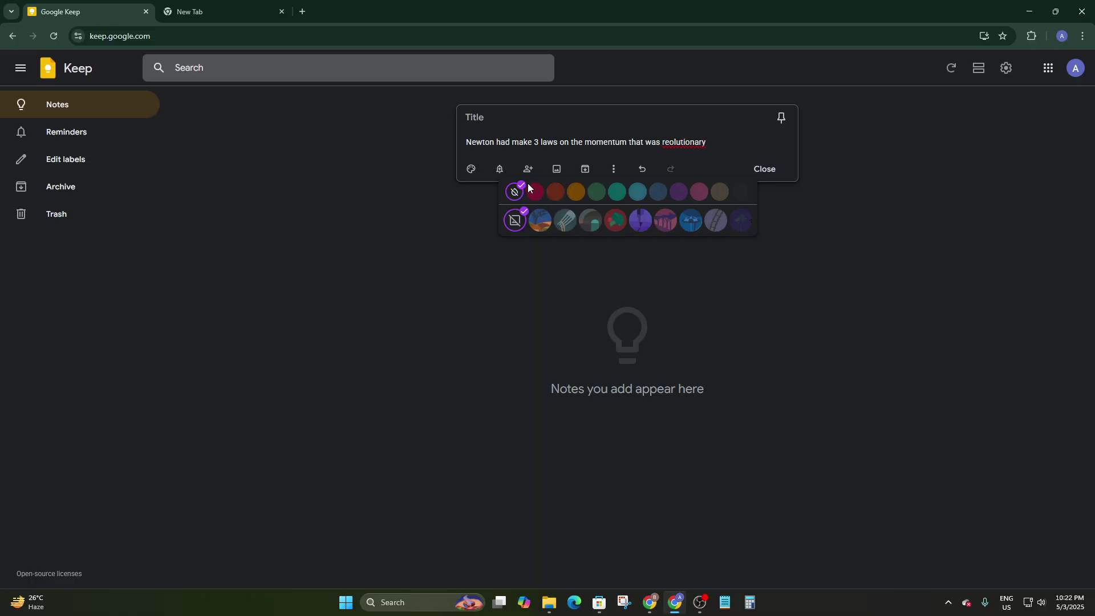
pyautogui.click(532, 190)
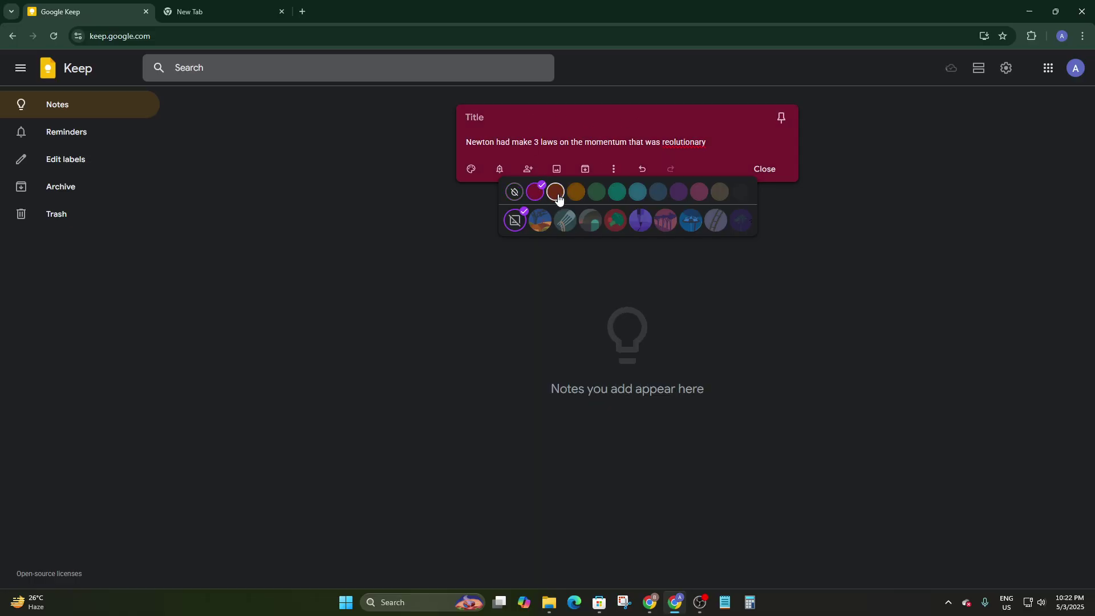
pyautogui.click(555, 192)
pyautogui.click(576, 192)
pyautogui.click(617, 192)
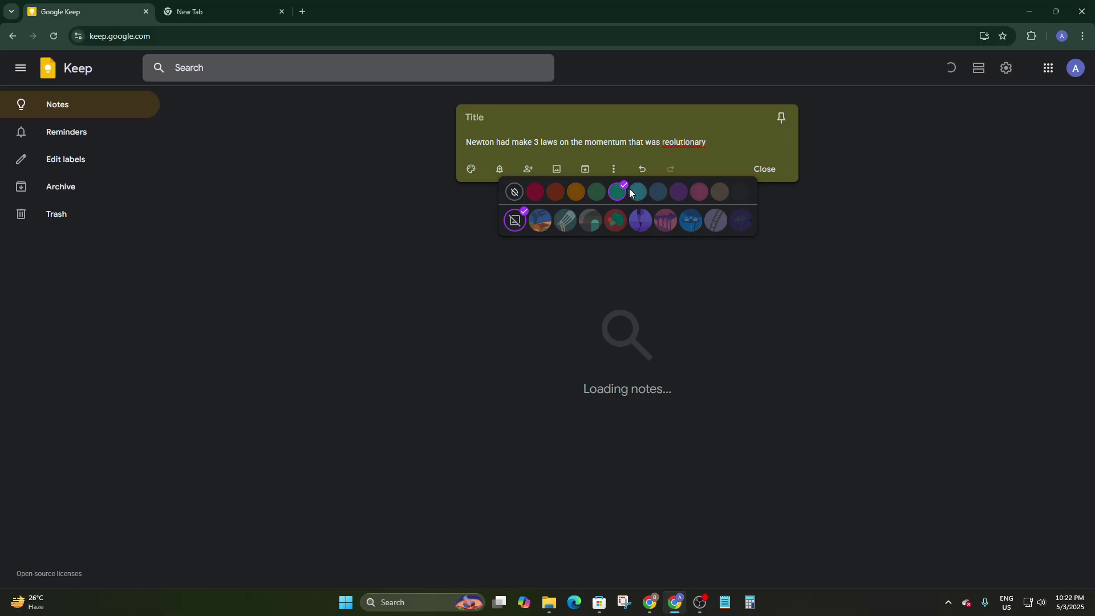
pyautogui.click(639, 193)
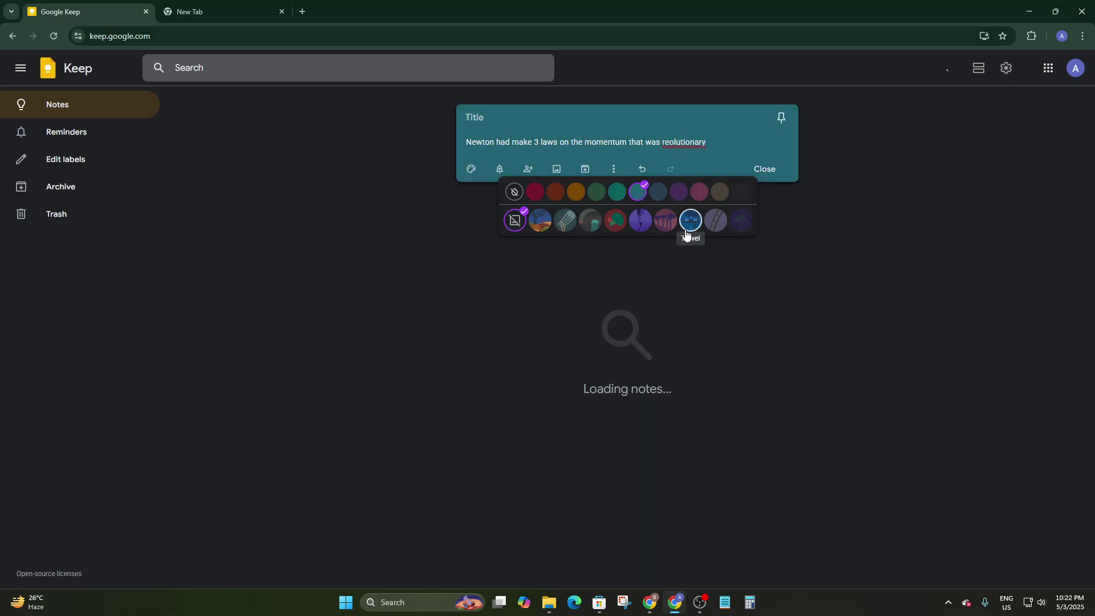
# Try out the background images on the note, choose the Video roller-coaster image and close the background options.
pyautogui.click(549, 228)
pyautogui.click(566, 227)
pyautogui.click(590, 227)
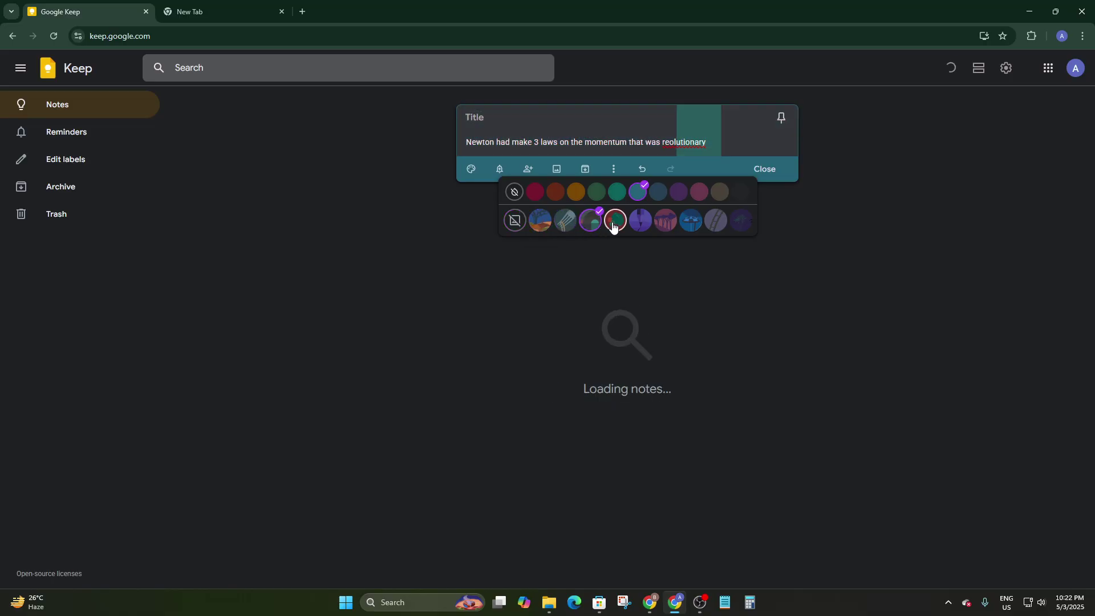
pyautogui.click(614, 227)
pyautogui.click(639, 222)
pyautogui.click(664, 221)
pyautogui.click(690, 221)
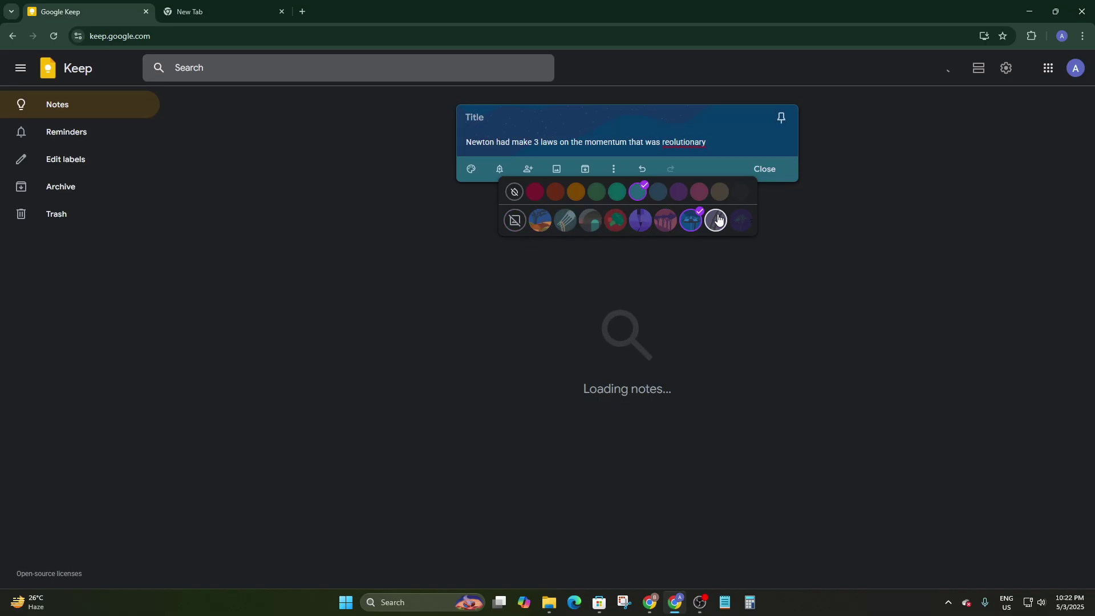
pyautogui.click(718, 219)
pyautogui.click(740, 219)
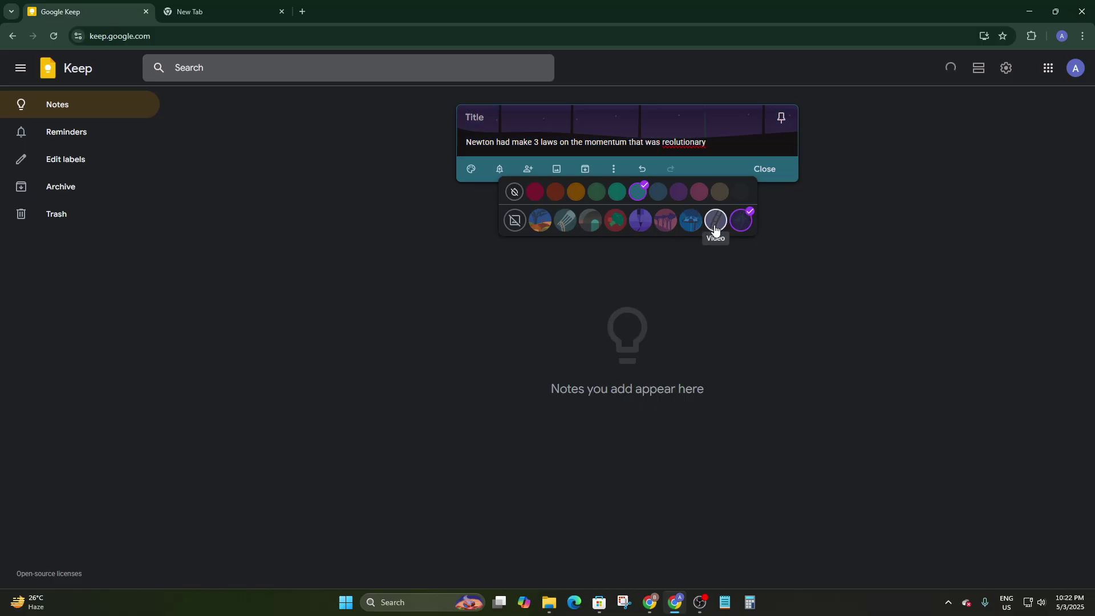
pyautogui.click(716, 228)
pyautogui.click(735, 133)
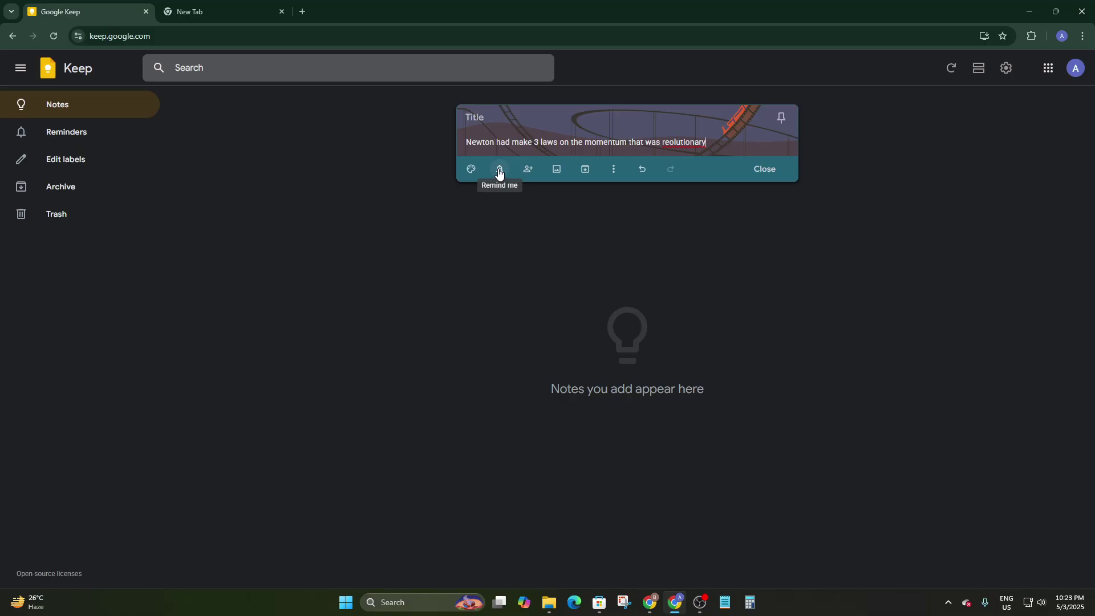
# View the note's collaborator settings and browse the Downloads folder for an image, cancelling both without changes.
pyautogui.click(530, 172)
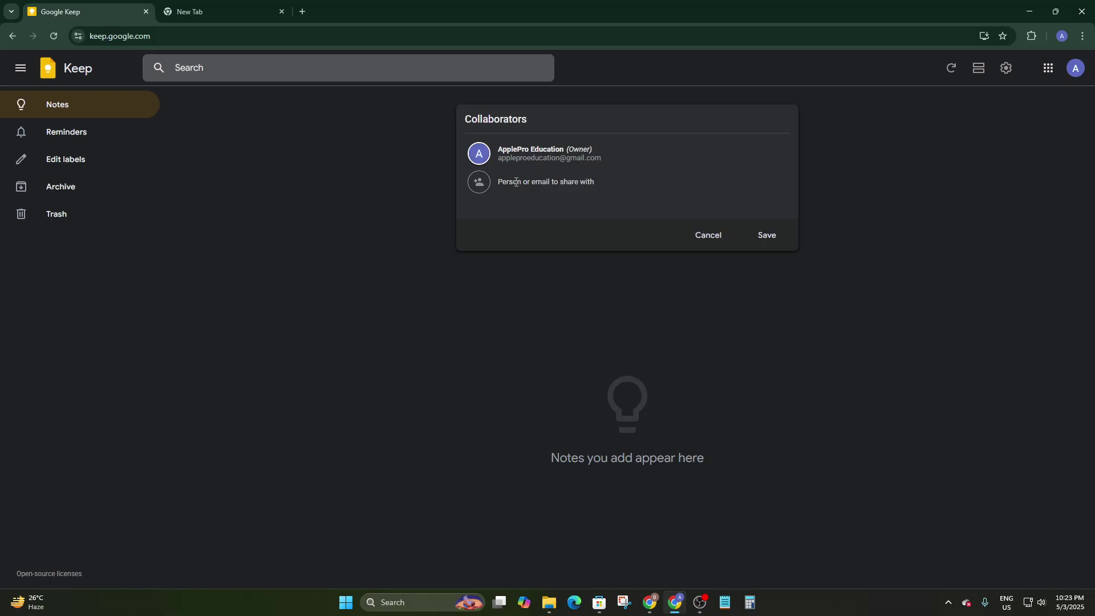
pyautogui.click(707, 237)
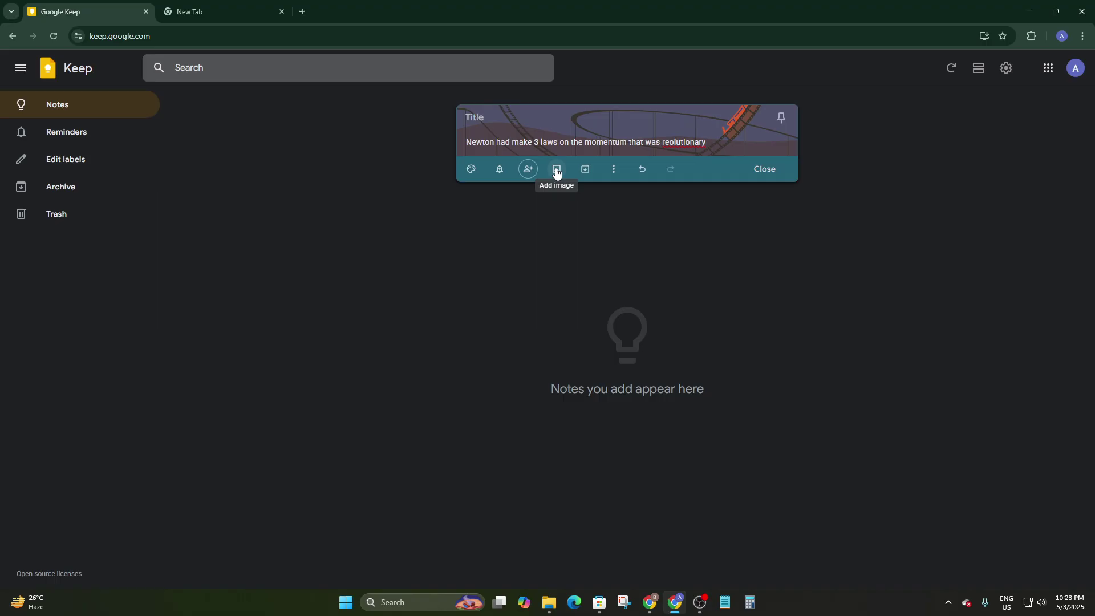
pyautogui.click(556, 173)
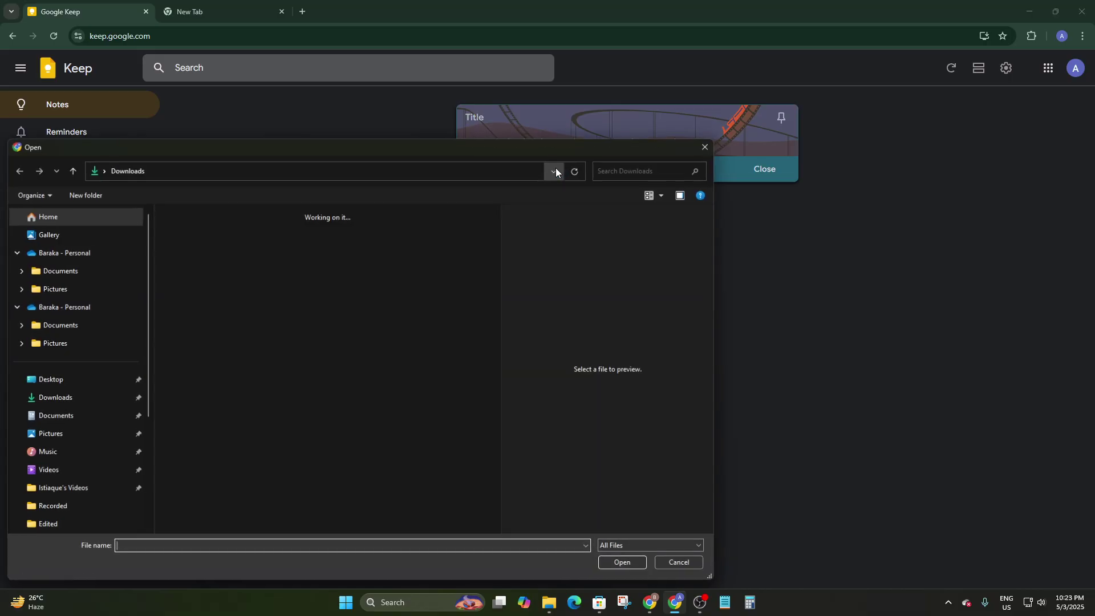
pyautogui.scroll(-2, 281, 337)
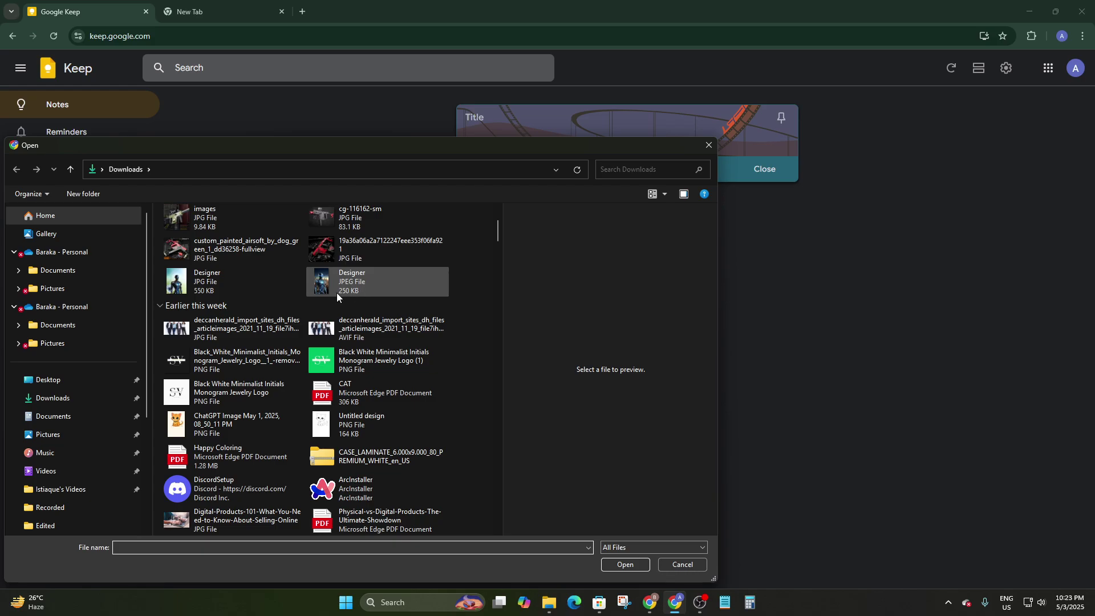
pyautogui.click(712, 149)
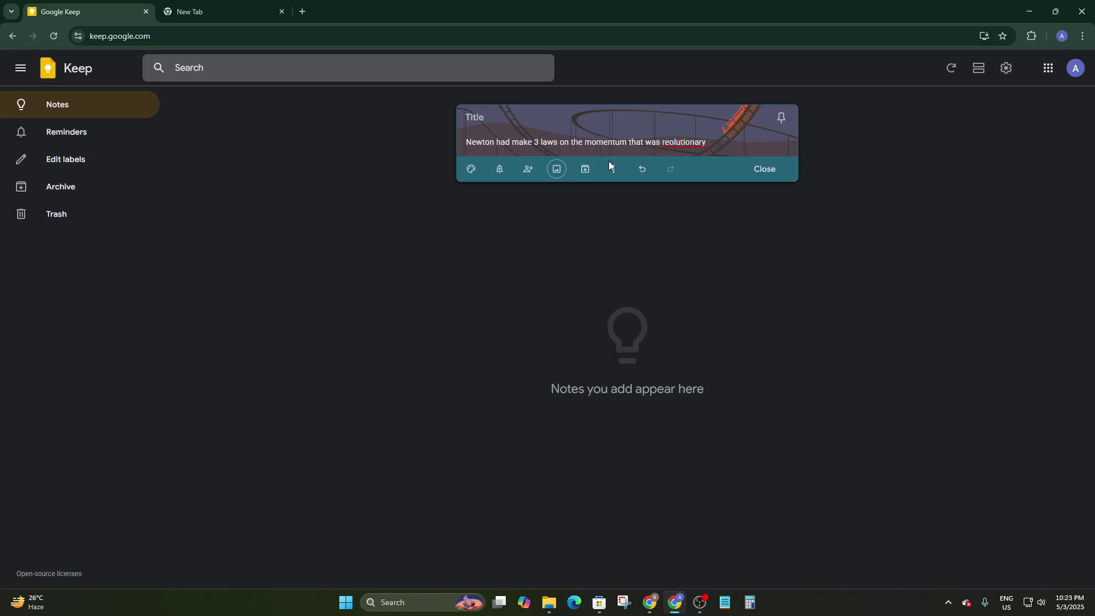
# Add a drawing to the note and sketch a small apple with an arrow falling from it, undoing misdrawn strokes.
pyautogui.click(616, 166)
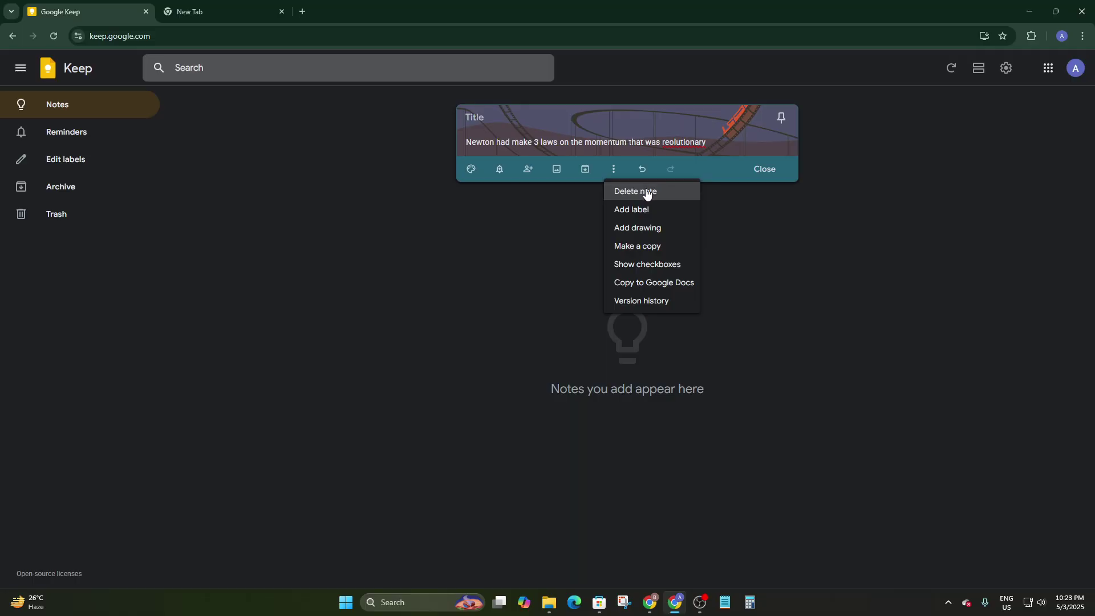
pyautogui.click(641, 228)
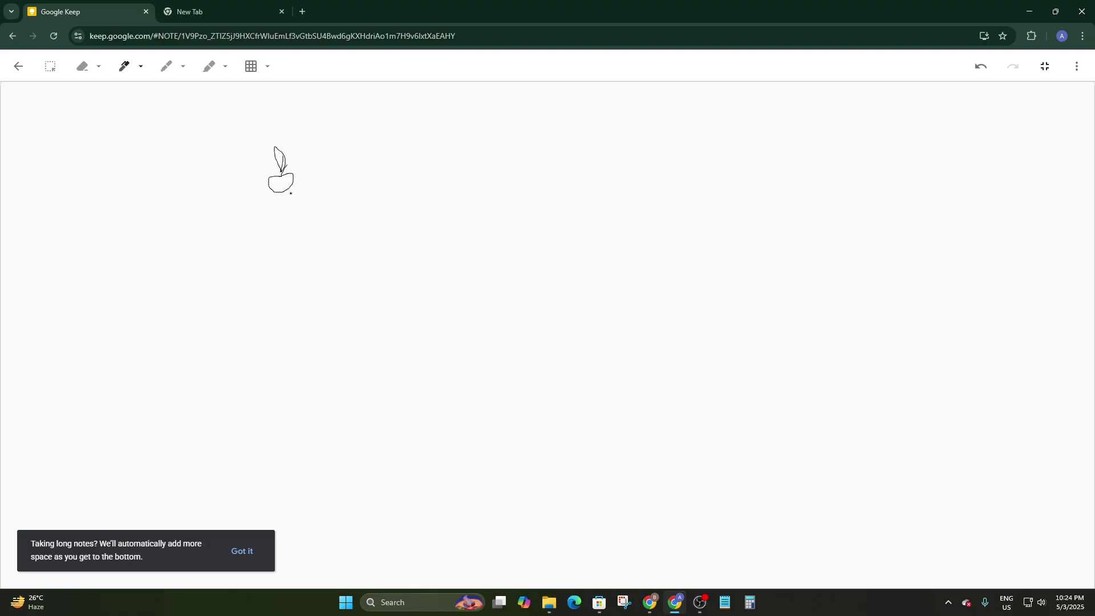
pyautogui.moveTo(291, 194); pyautogui.dragTo(343, 305)
pyautogui.click(981, 66)
pyautogui.click(981, 66)
pyautogui.moveTo(293, 191); pyautogui.dragTo(332, 282)
# Handwrite "Newton Law" on two lines beside and below the falling-apple arrow.
pyautogui.moveTo(337, 199); pyautogui.dragTo(337, 270)
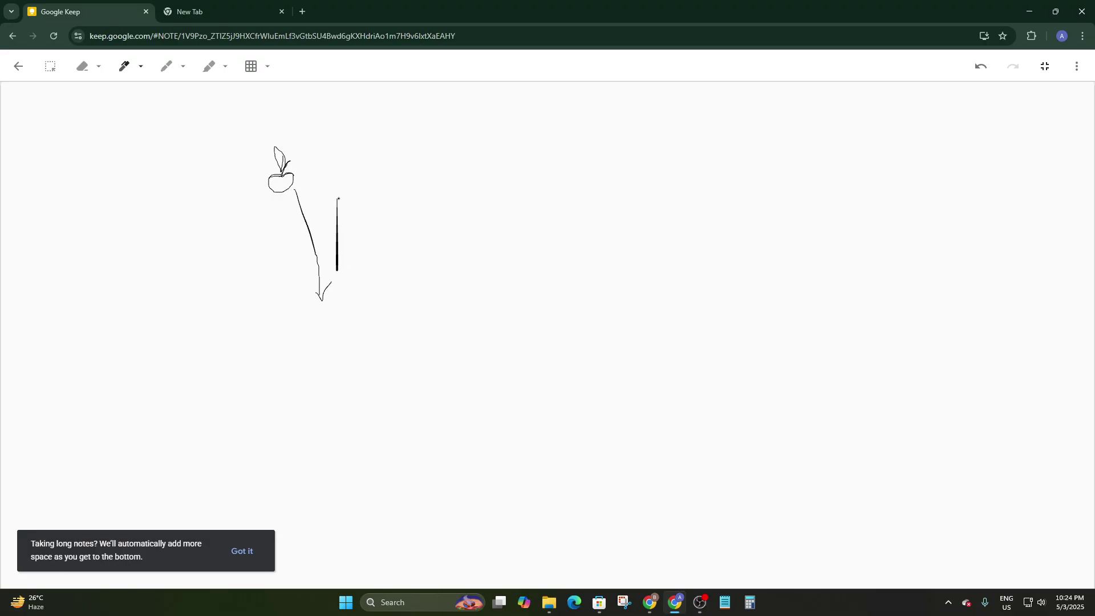
pyautogui.moveTo(339, 199)
pyautogui.mouseDown()
pyautogui.moveTo(367, 219)
pyautogui.moveTo(374, 179)
pyautogui.mouseUp()
pyautogui.moveTo(378, 233)
pyautogui.mouseDown()
pyautogui.moveTo(385, 216)
pyautogui.moveTo(397, 238)
pyautogui.moveTo(438, 196)
pyautogui.mouseUp()
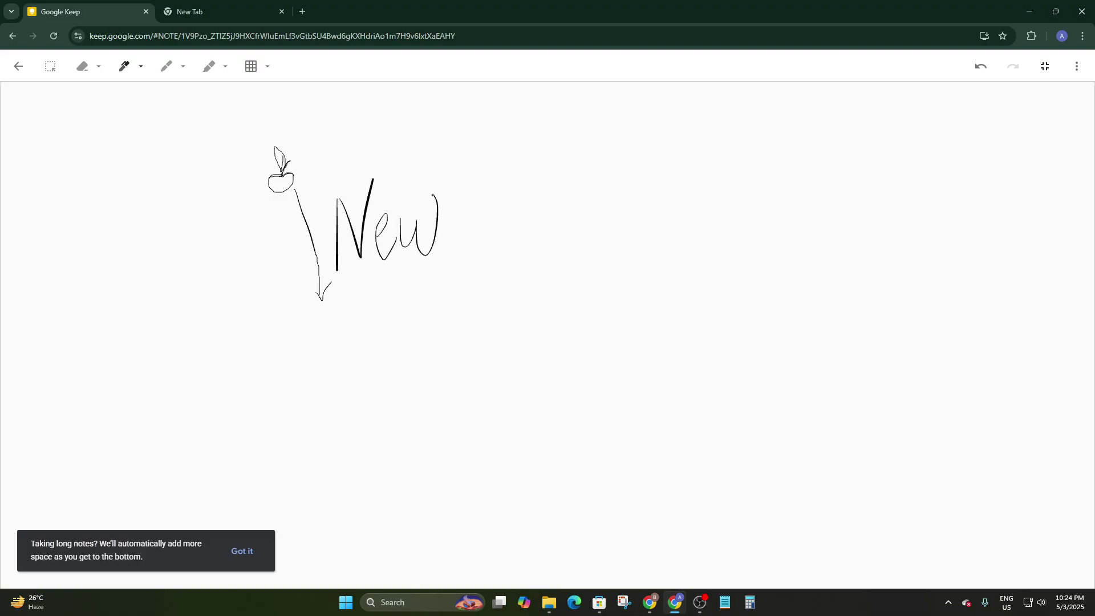
pyautogui.moveTo(451, 153)
pyautogui.mouseDown()
pyautogui.moveTo(465, 266)
pyautogui.moveTo(510, 250)
pyautogui.moveTo(505, 202)
pyautogui.moveTo(649, 234)
pyautogui.mouseUp()
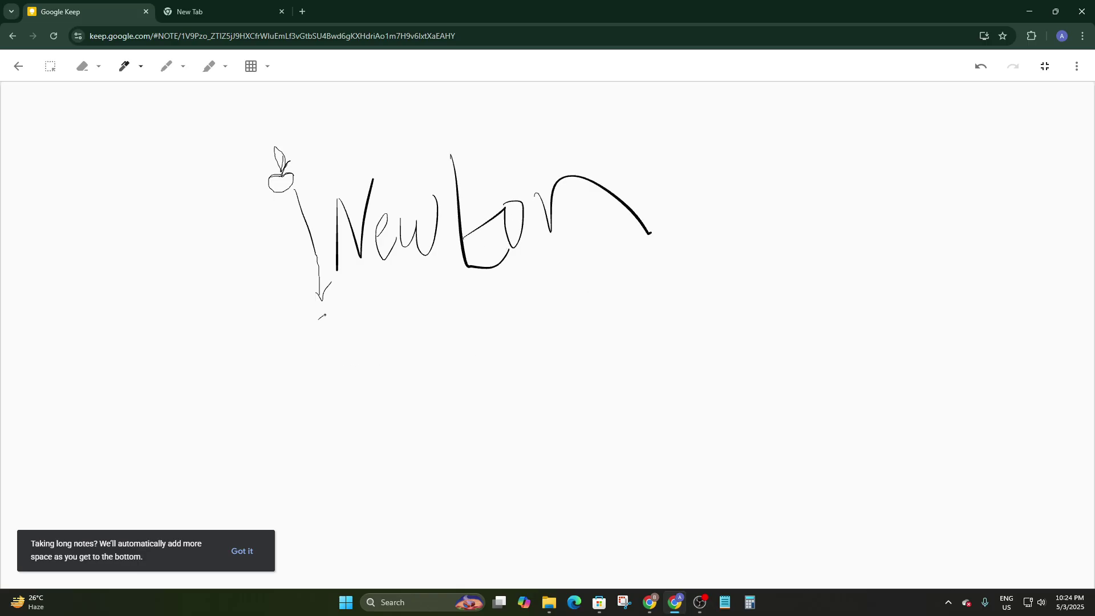
pyautogui.moveTo(325, 314)
pyautogui.mouseDown()
pyautogui.moveTo(411, 323)
pyautogui.moveTo(433, 342)
pyautogui.moveTo(486, 290)
pyautogui.mouseUp()
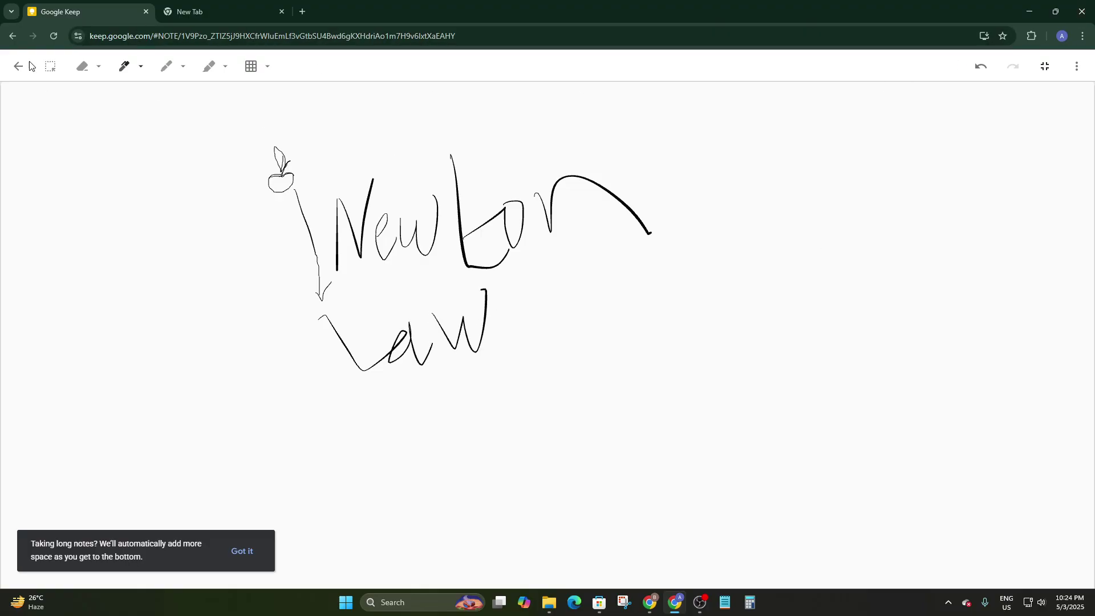
# Try the drawing in the reduced window with a thick horizontal test stroke, undo the stroke and return to full screen.
pyautogui.click(1043, 63)
pyautogui.scroll(2, 521, 379)
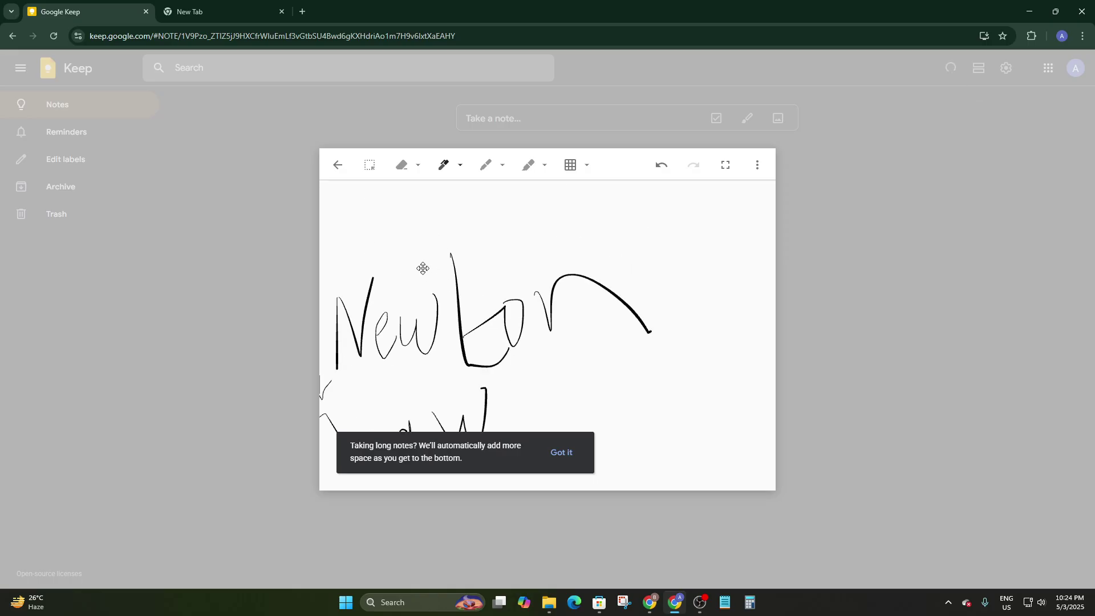
pyautogui.scroll(-3, 423, 237)
pyautogui.scroll(2, 540, 302)
pyautogui.moveTo(610, 363)
pyautogui.mouseDown()
pyautogui.moveTo(710, 359)
pyautogui.moveTo(617, 360)
pyautogui.mouseUp()
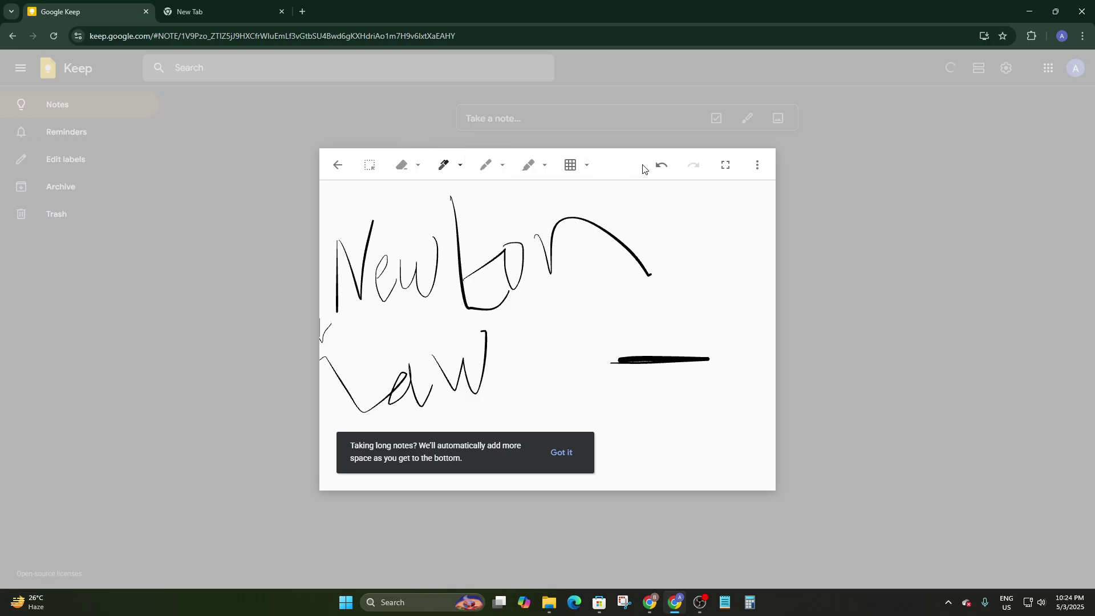
pyautogui.click(662, 165)
pyautogui.click(725, 165)
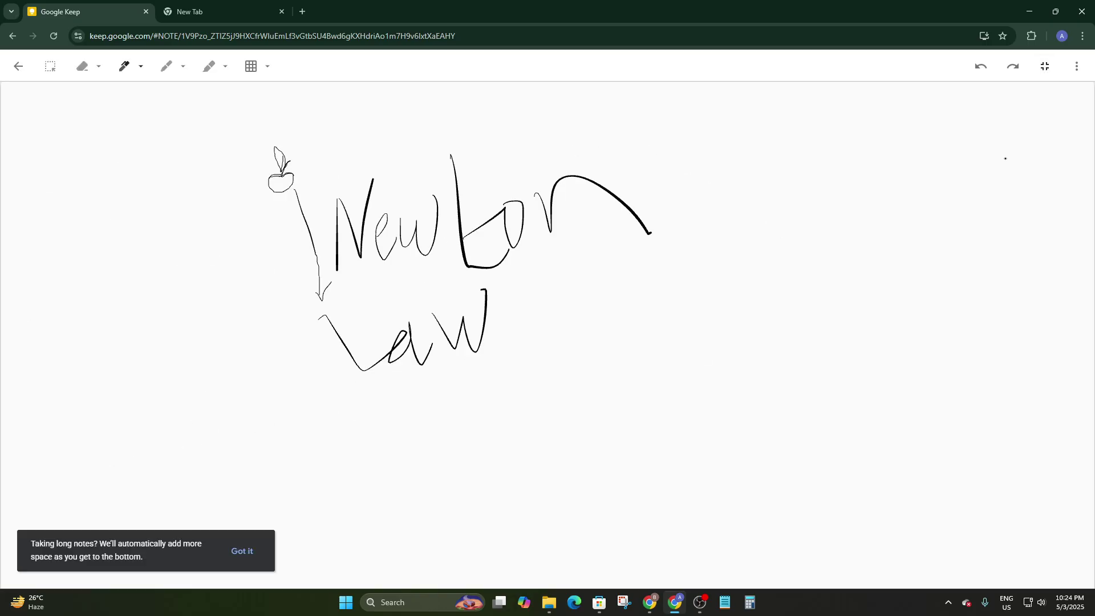
# Export the drawing as an image, and close the drawing and its note to return to the notes overview.
pyautogui.click(1076, 67)
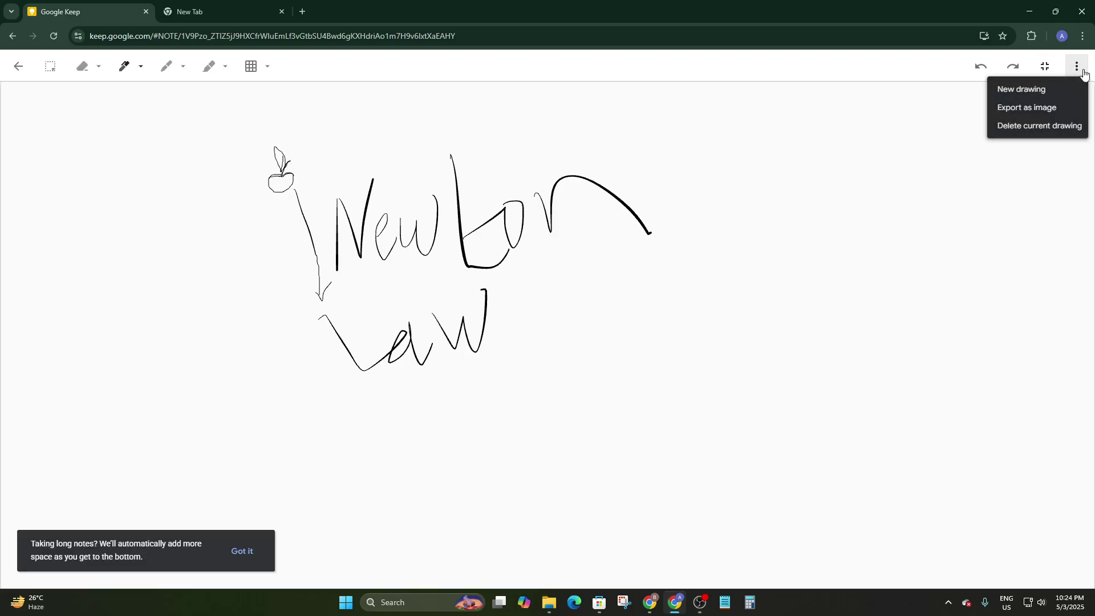
pyautogui.click(1042, 108)
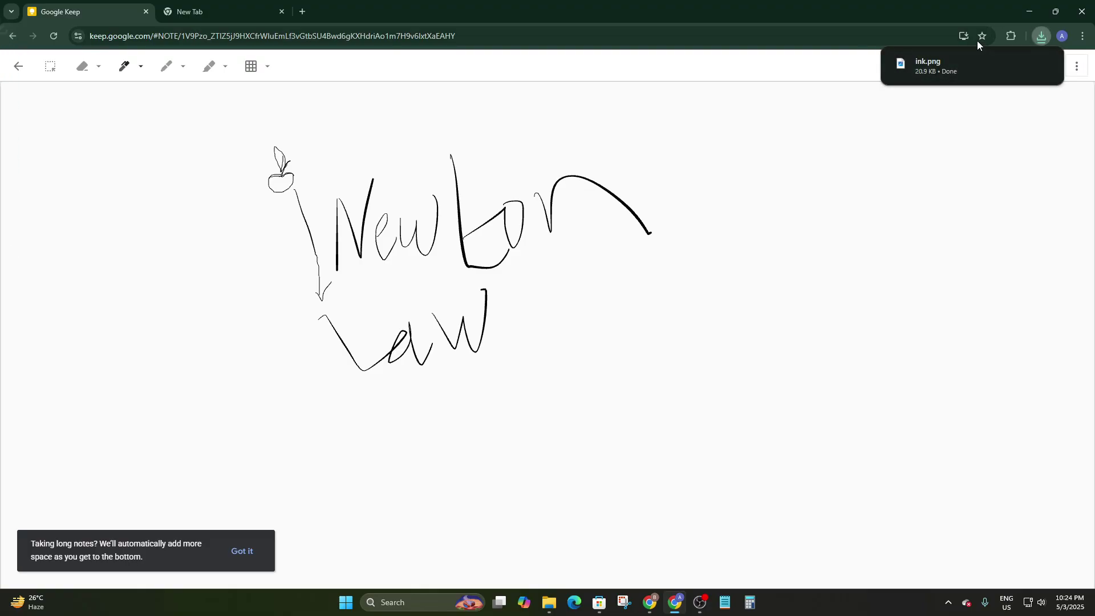
pyautogui.click(18, 66)
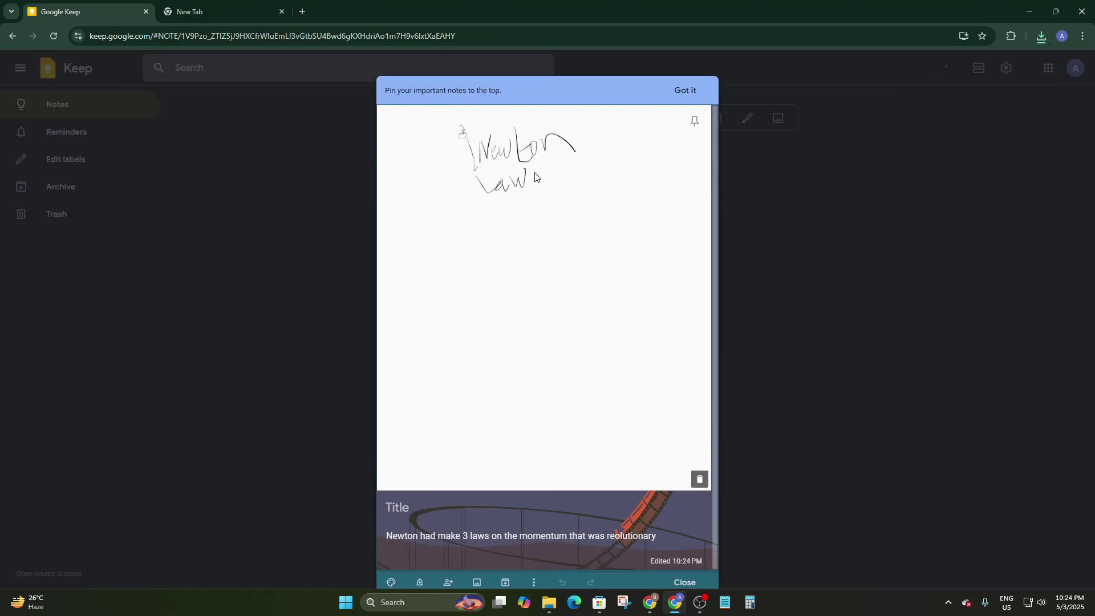
pyautogui.click(686, 91)
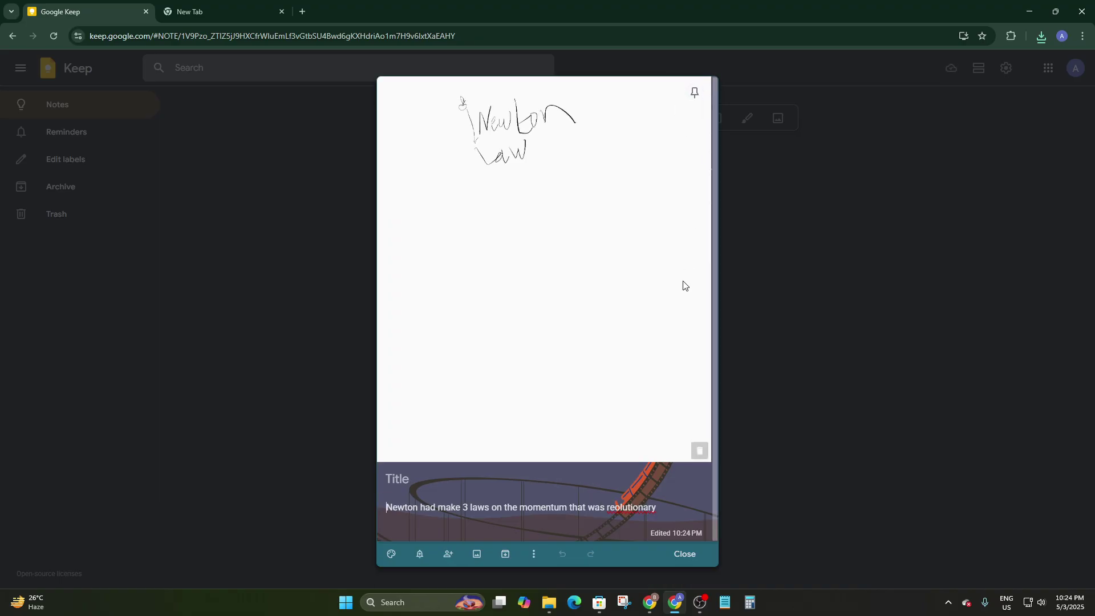
pyautogui.click(745, 519)
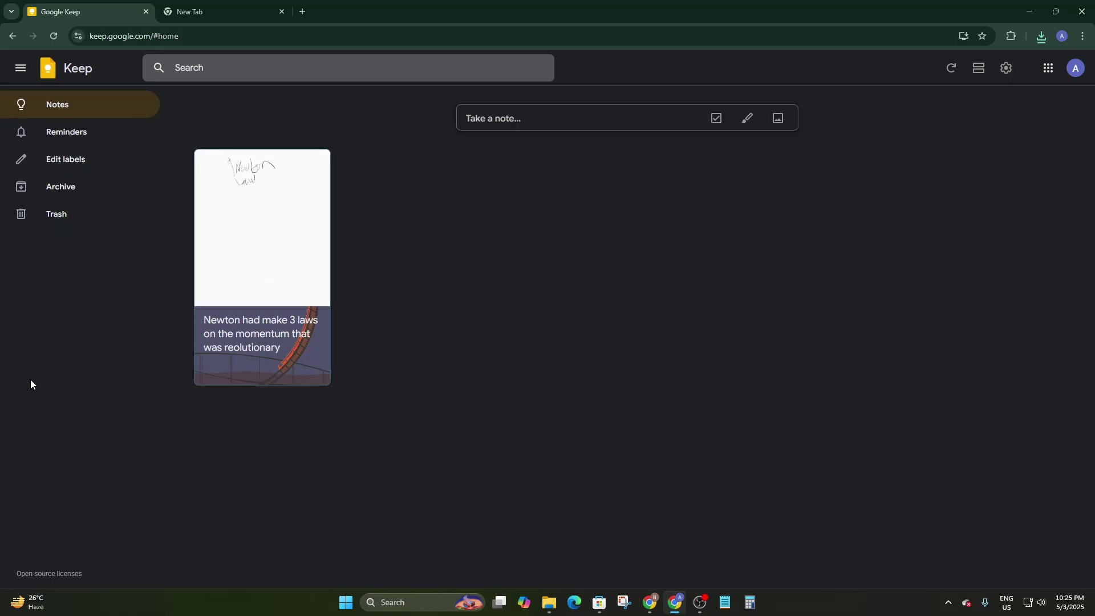
# Create a note reading "Wake Up" in Reminders, keeping its default reminder time.
pyautogui.click(51, 131)
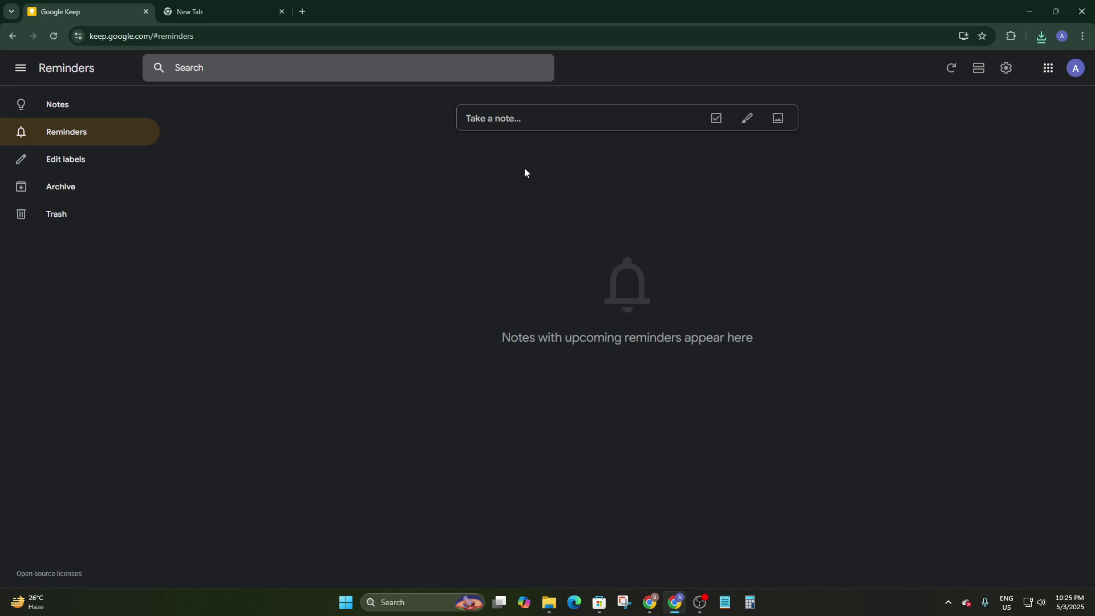
pyautogui.click(507, 118)
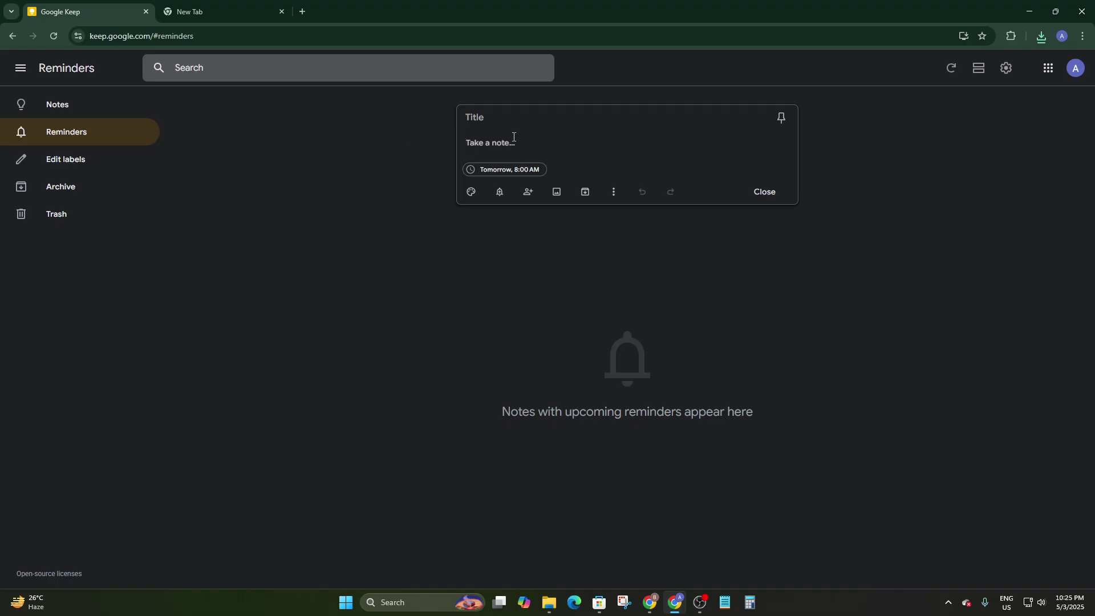
pyautogui.write('Wa')
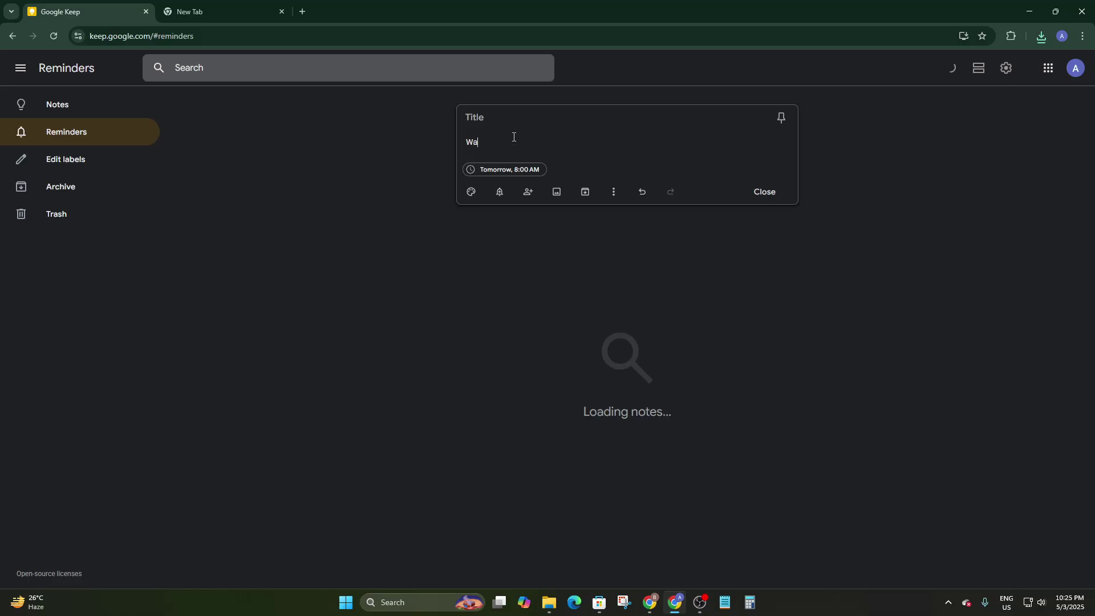
pyautogui.write('ke Up')
pyautogui.press('Return')
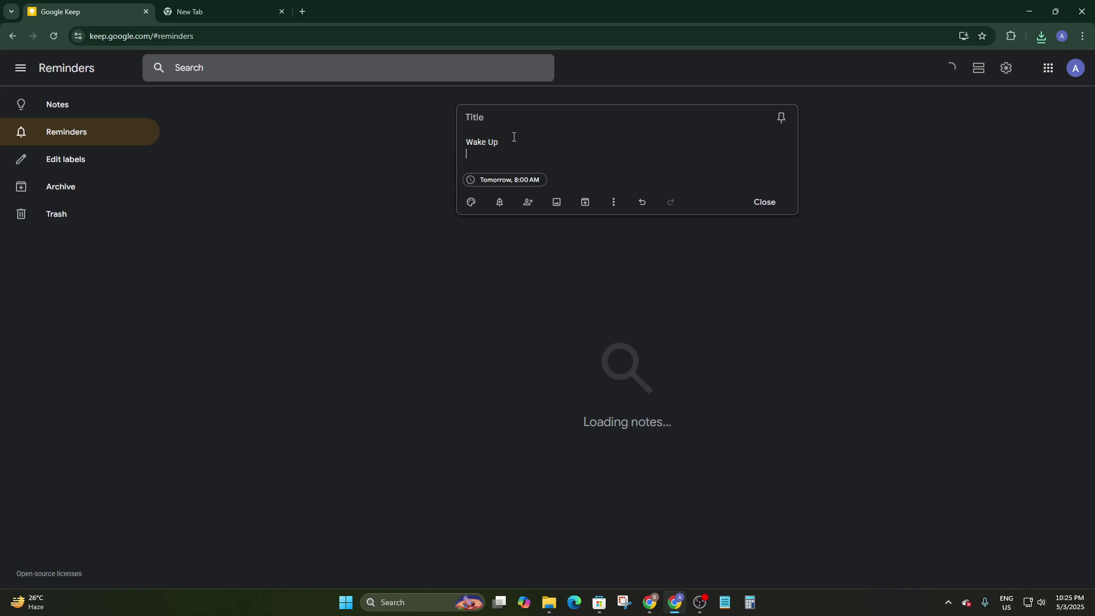
pyautogui.press('BackSpace')
pyautogui.click(495, 176)
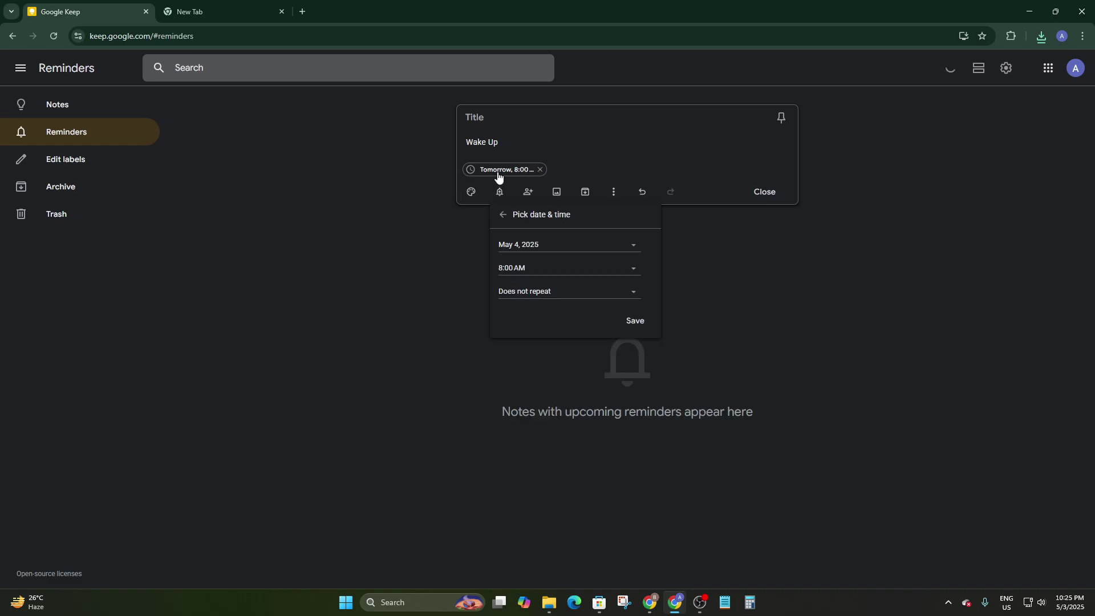
pyautogui.click(368, 266)
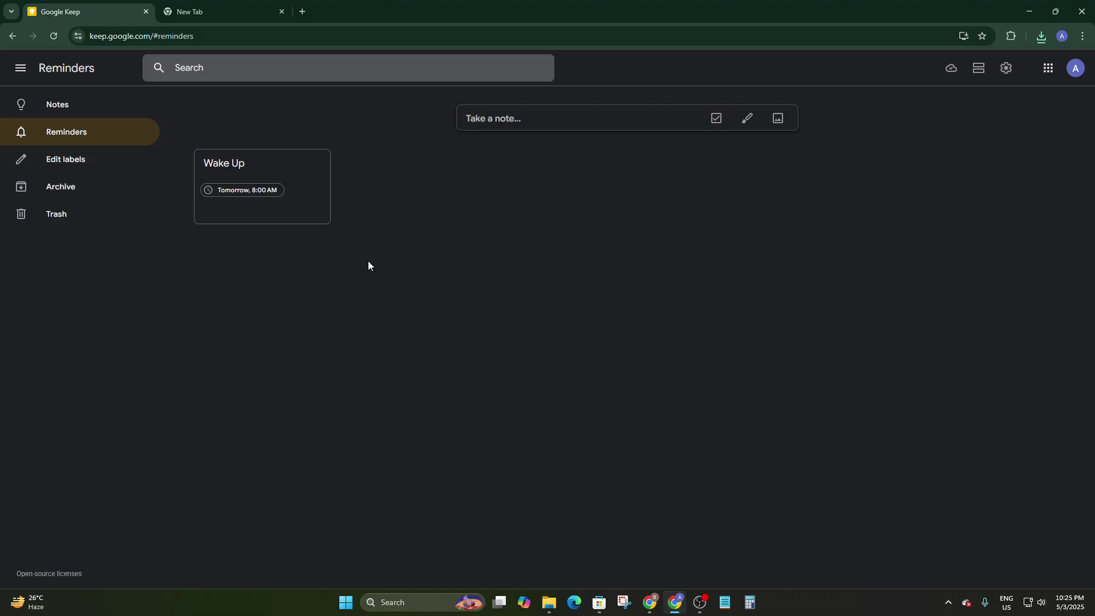
# Create a second reminder note reading "Brush and take a bath" with the default reminder time.
pyautogui.click(555, 125)
pyautogui.write('Brush and ta')
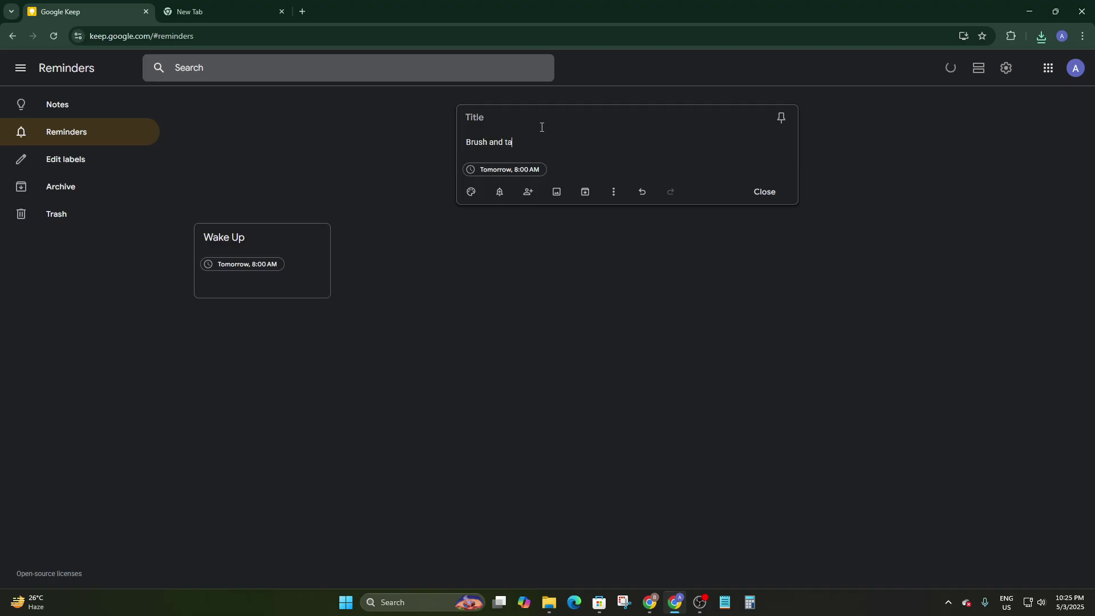
pyautogui.write('ke a bath')
pyautogui.click(514, 168)
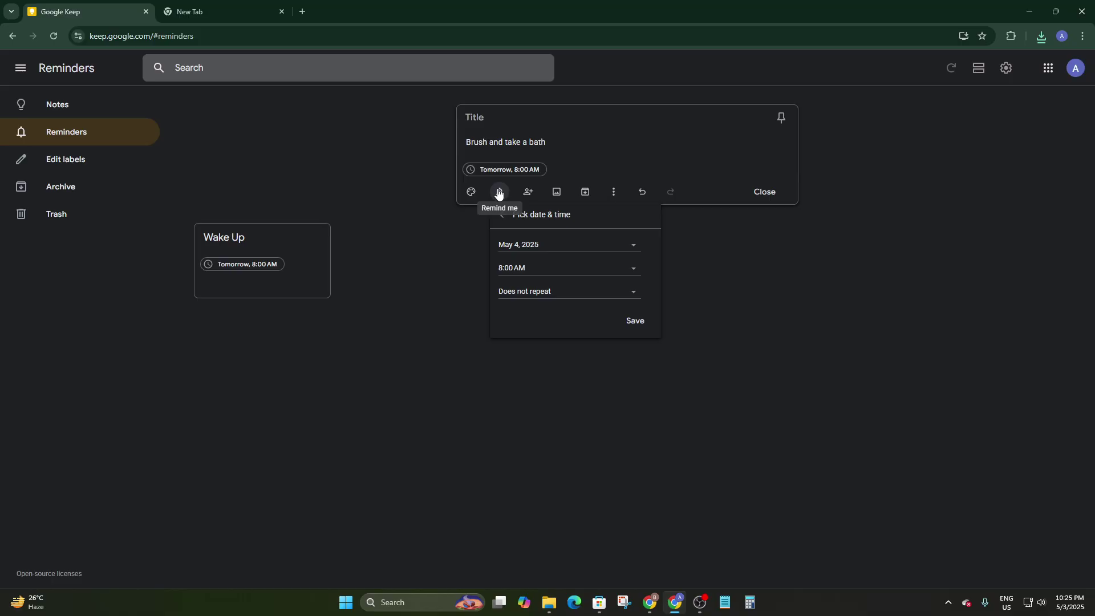
pyautogui.click(197, 225)
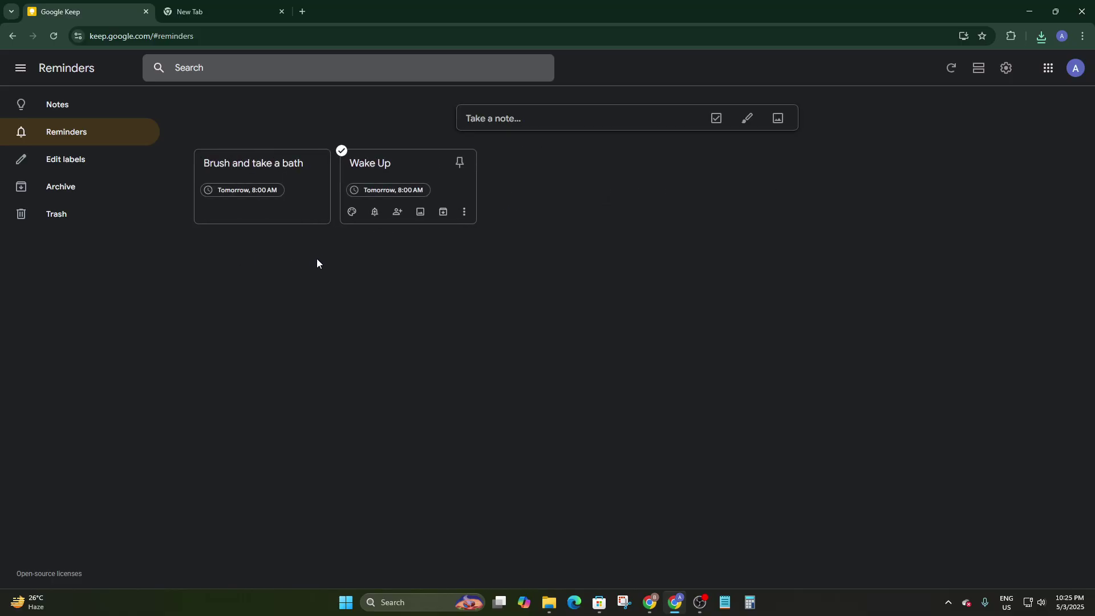
# Look through the repeat options of the Wake Up reminder and close them without changes.
pyautogui.click(374, 217)
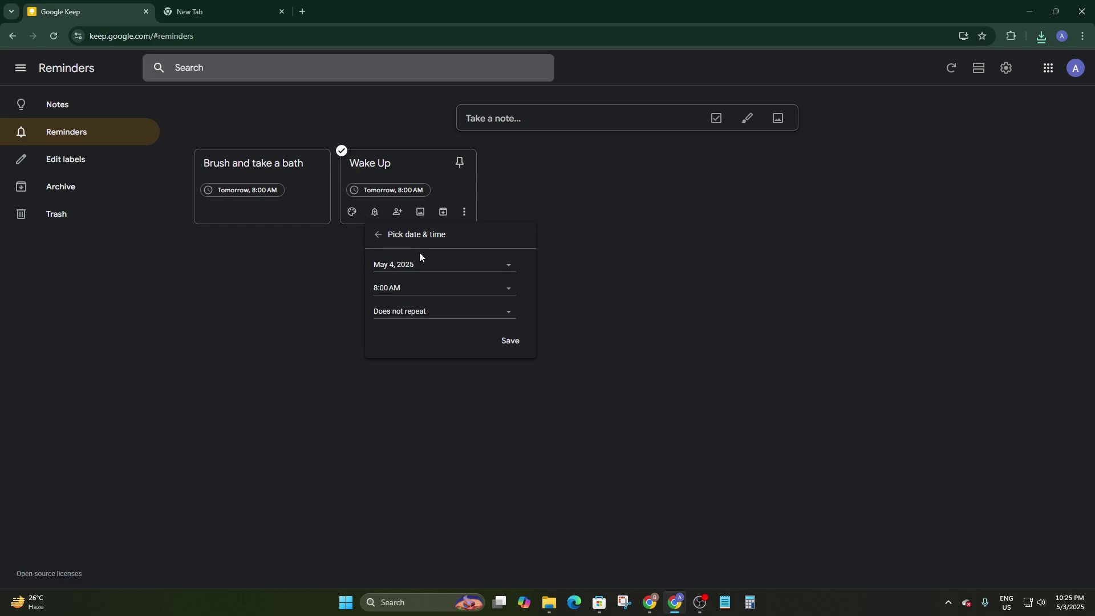
pyautogui.click(490, 316)
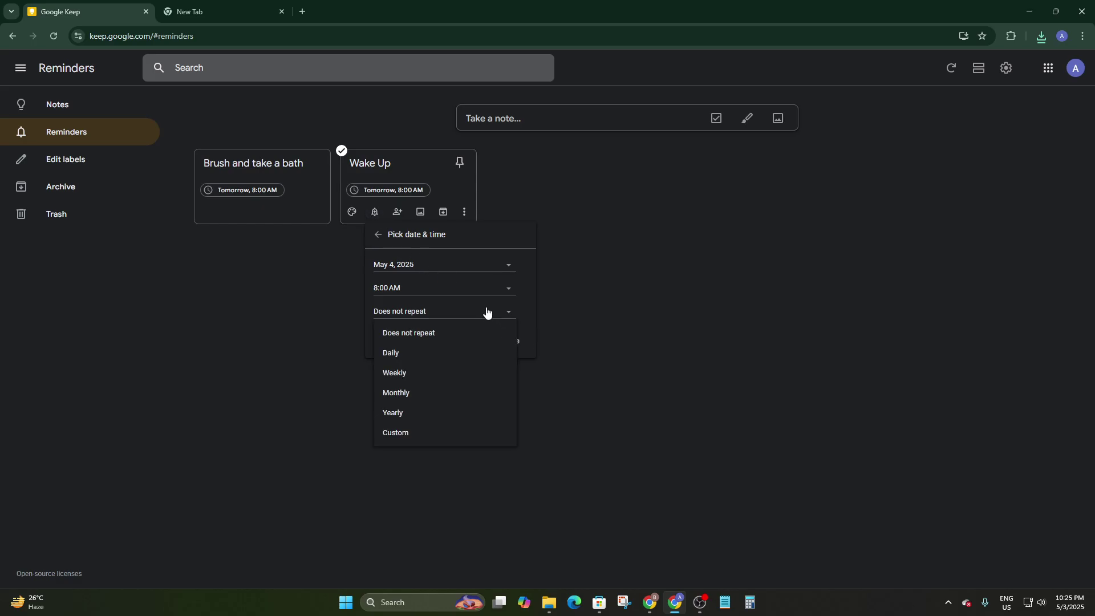
pyautogui.click(641, 301)
pyautogui.click(247, 190)
pyautogui.press('Escape')
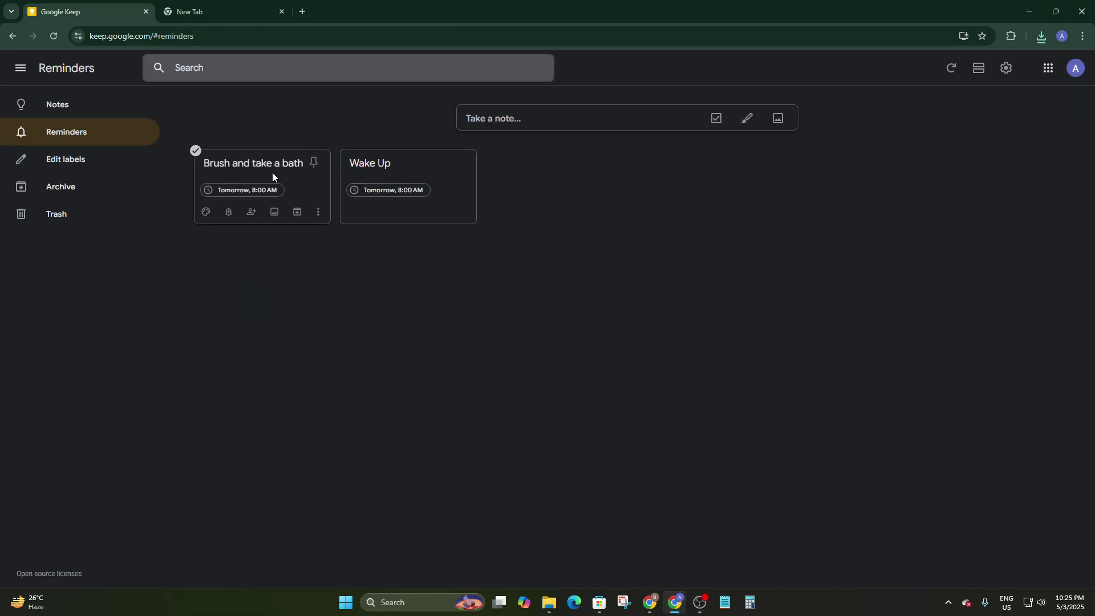
# Set the "Brush and take a bath" reminder time to 8:30 AM, keeping the date May 4, 2025.
pyautogui.click(231, 193)
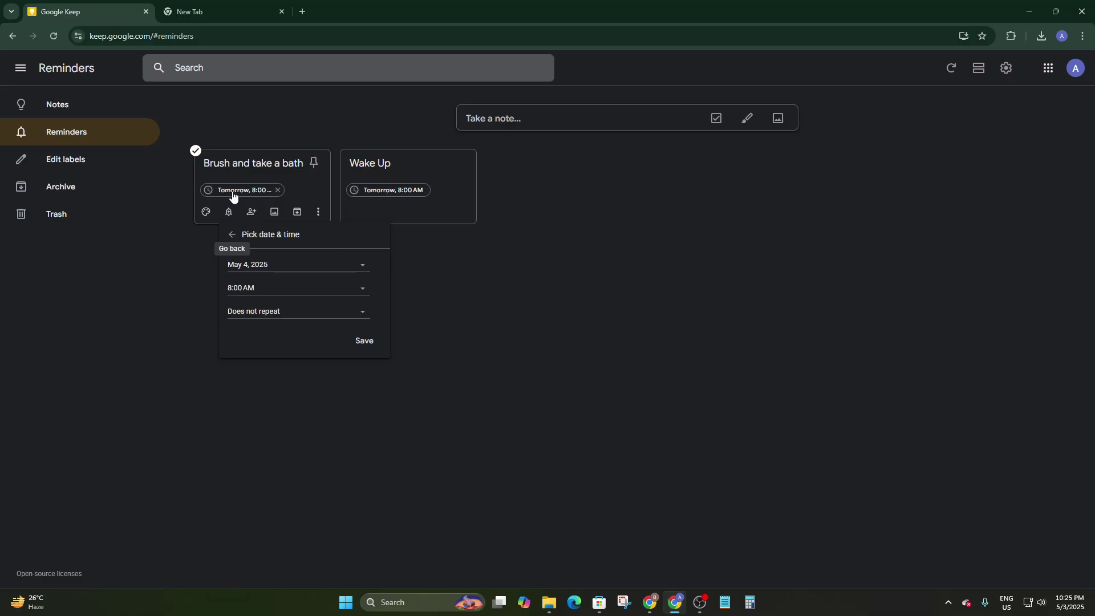
pyautogui.click(262, 266)
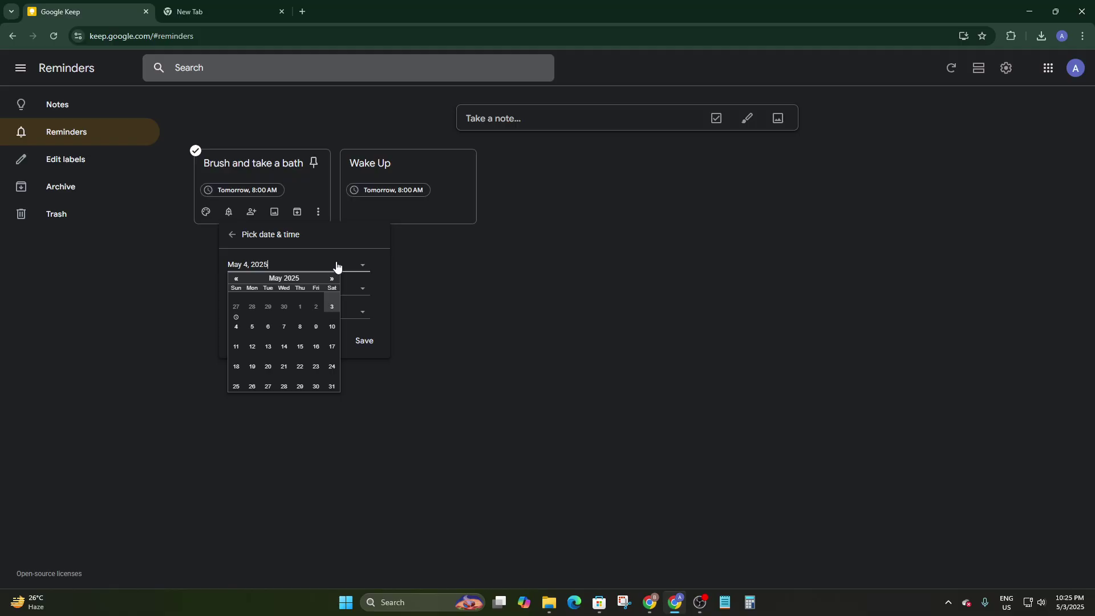
pyautogui.click(356, 266)
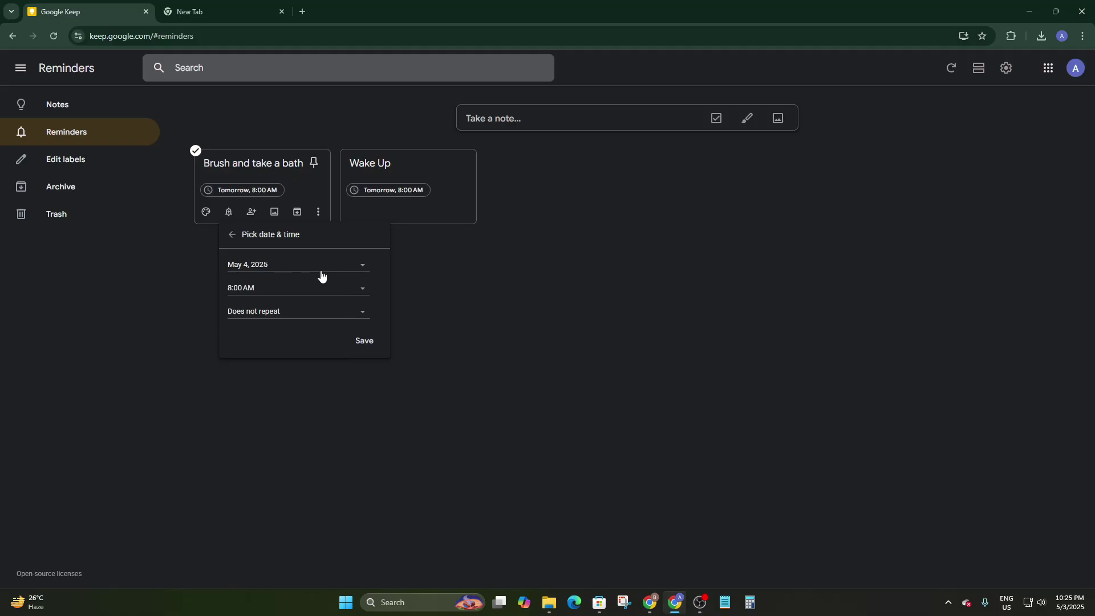
pyautogui.click(281, 289)
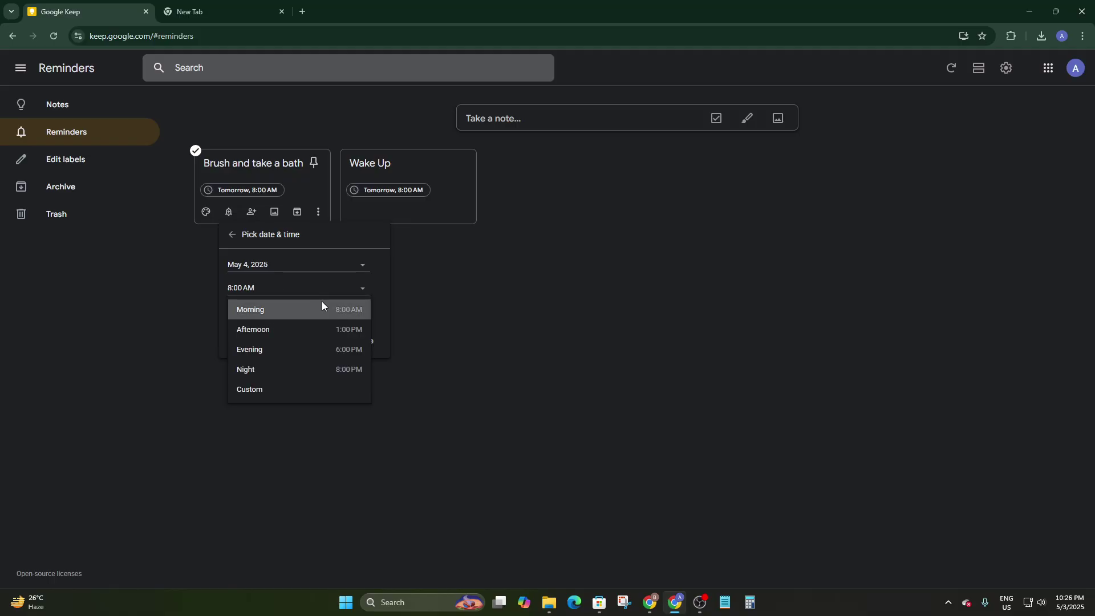
pyautogui.click(334, 292)
pyautogui.click(344, 291)
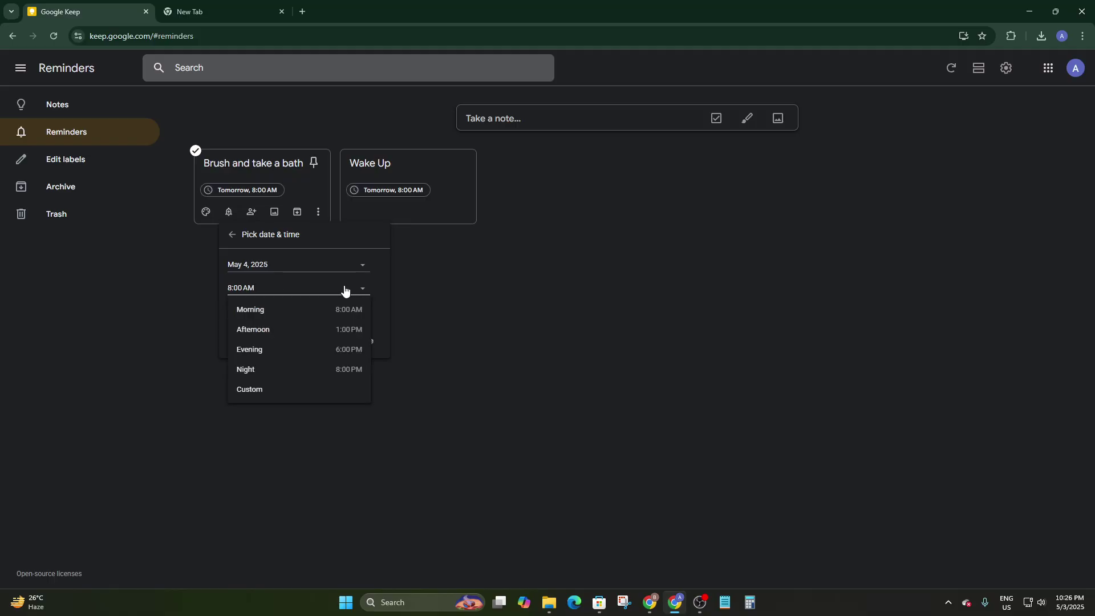
pyautogui.click(240, 292)
pyautogui.press('BackSpace')
pyautogui.write('3')
pyautogui.click(378, 288)
# Make the "Brush and take a bath" reminder repeat daily and save it.
pyautogui.click(305, 315)
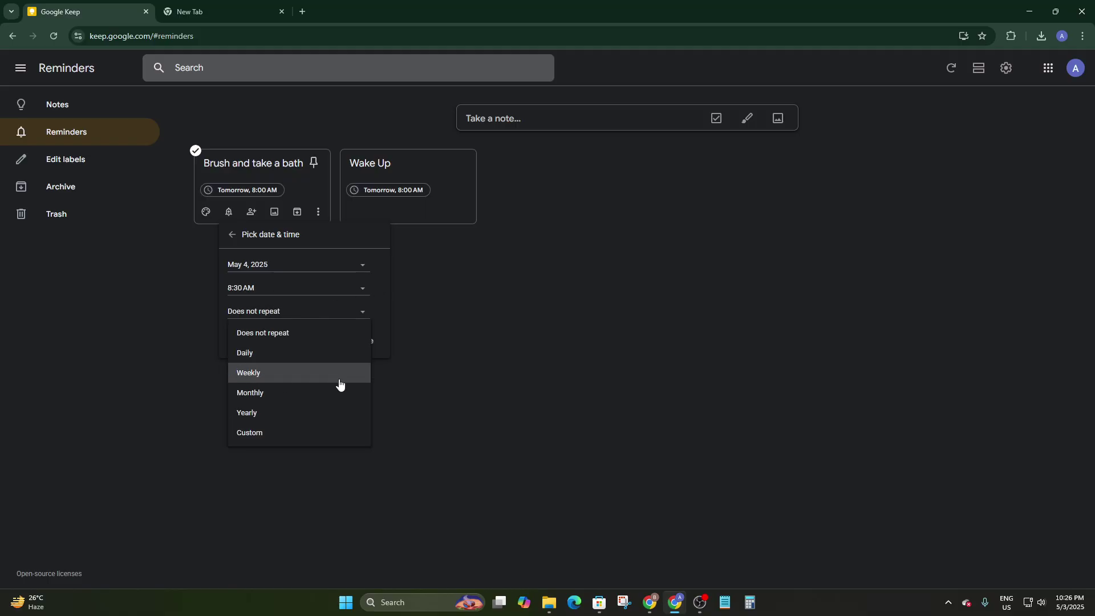
pyautogui.click(258, 355)
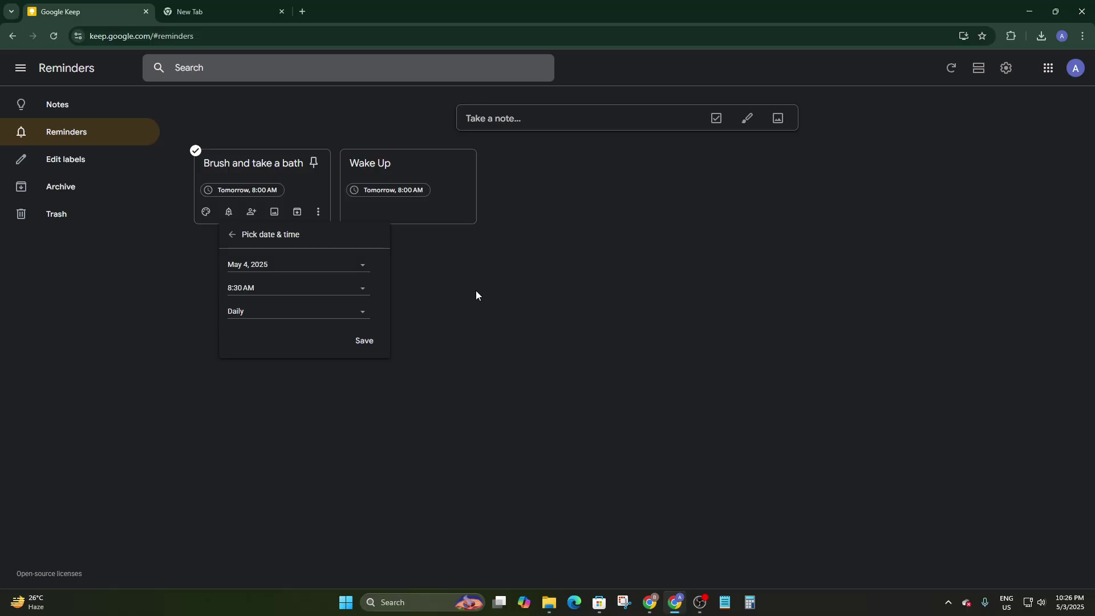
pyautogui.click(361, 341)
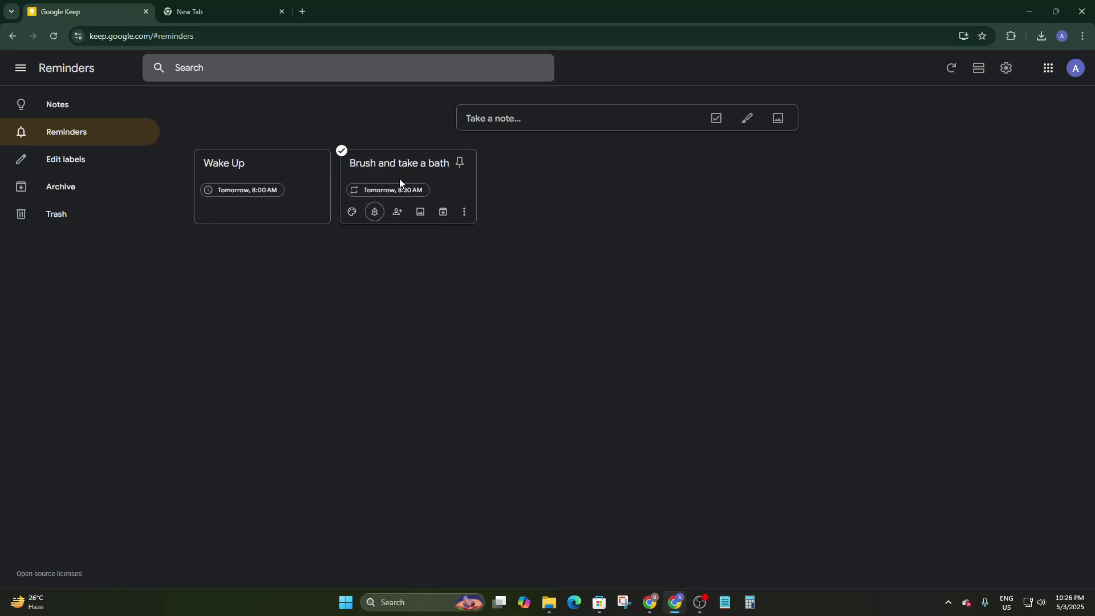
# Make the "Wake Up" reminder repeat daily and save the change.
pyautogui.click(233, 194)
pyautogui.click(252, 310)
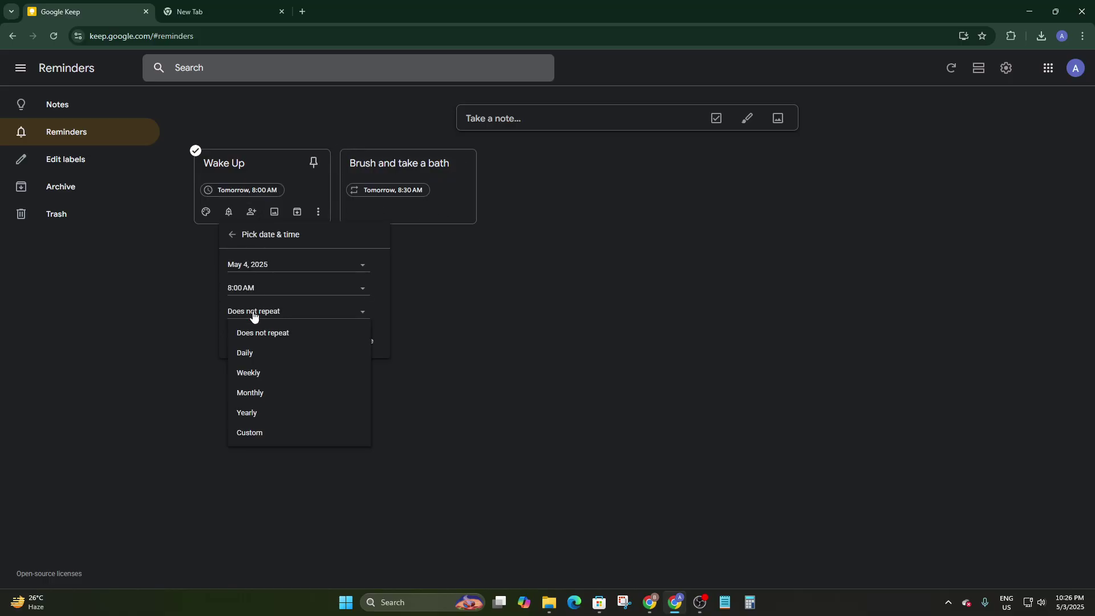
pyautogui.click(249, 355)
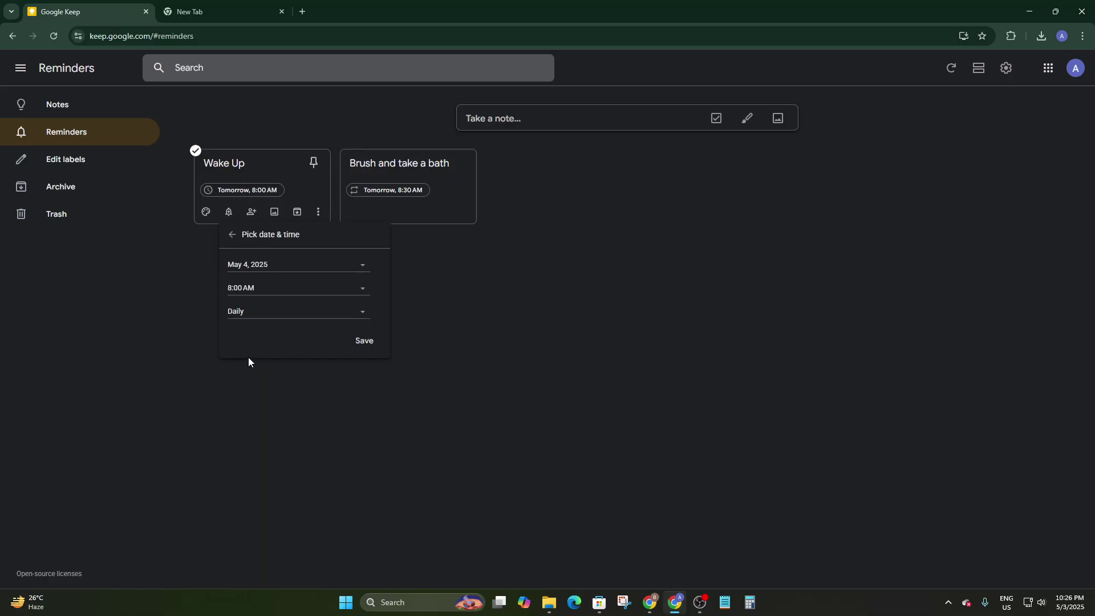
pyautogui.click(366, 342)
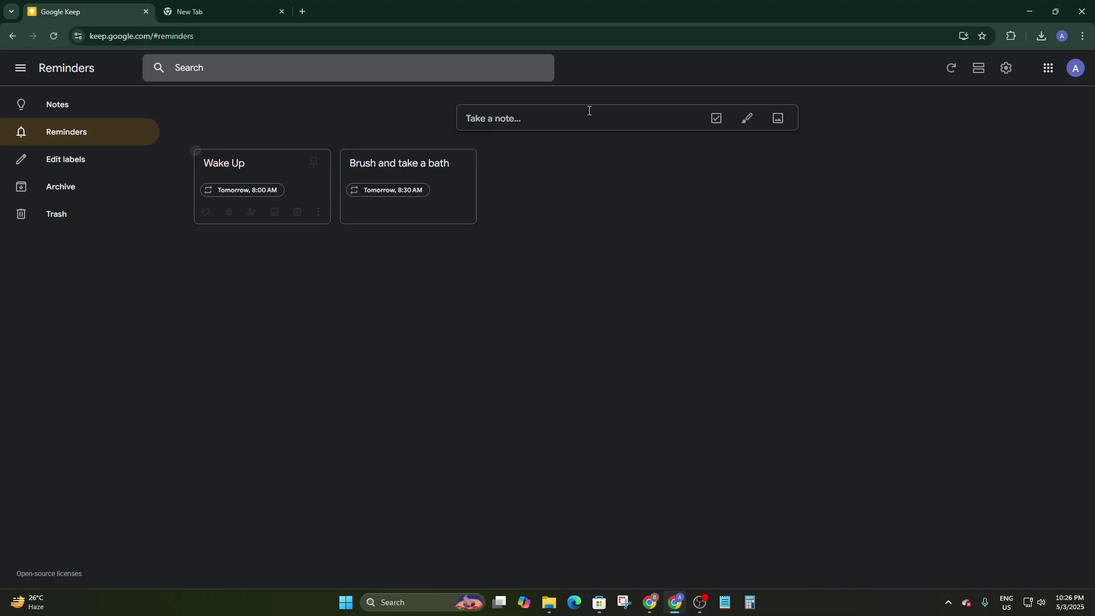
# Create a reminder note reading "Breakfast" and set its reminder to repeat daily.
pyautogui.click(547, 117)
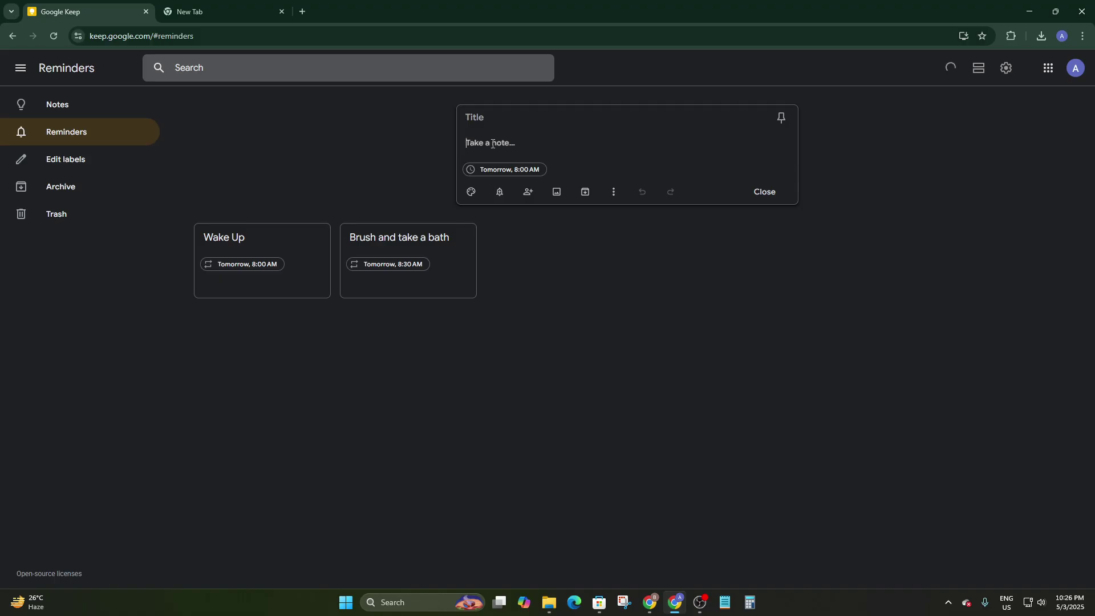
pyautogui.write('Breakfast')
pyautogui.click(500, 174)
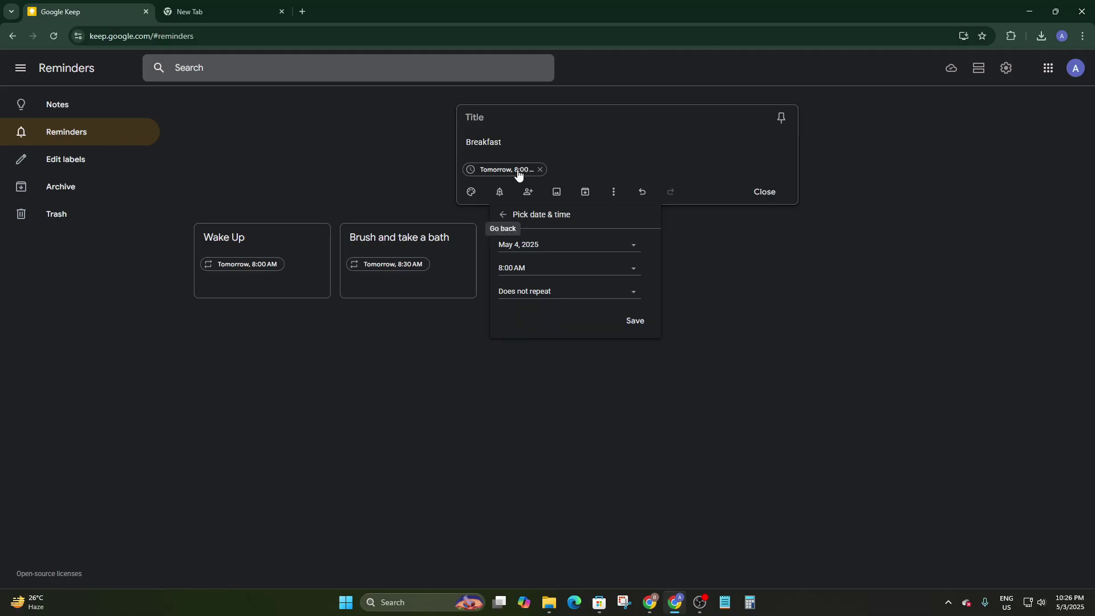
pyautogui.click(531, 293)
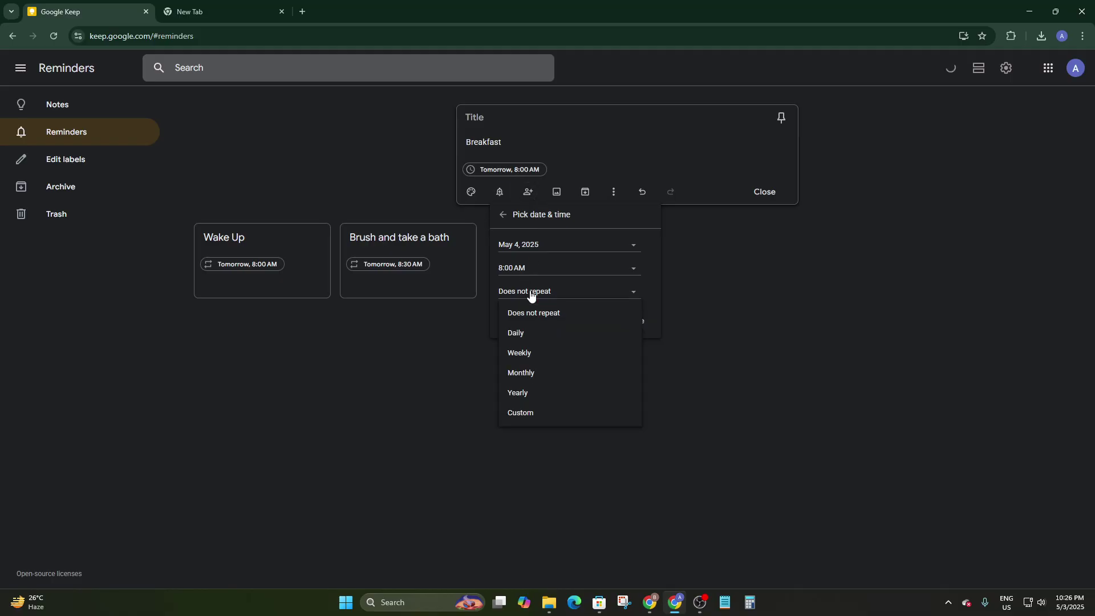
pyautogui.click(529, 332)
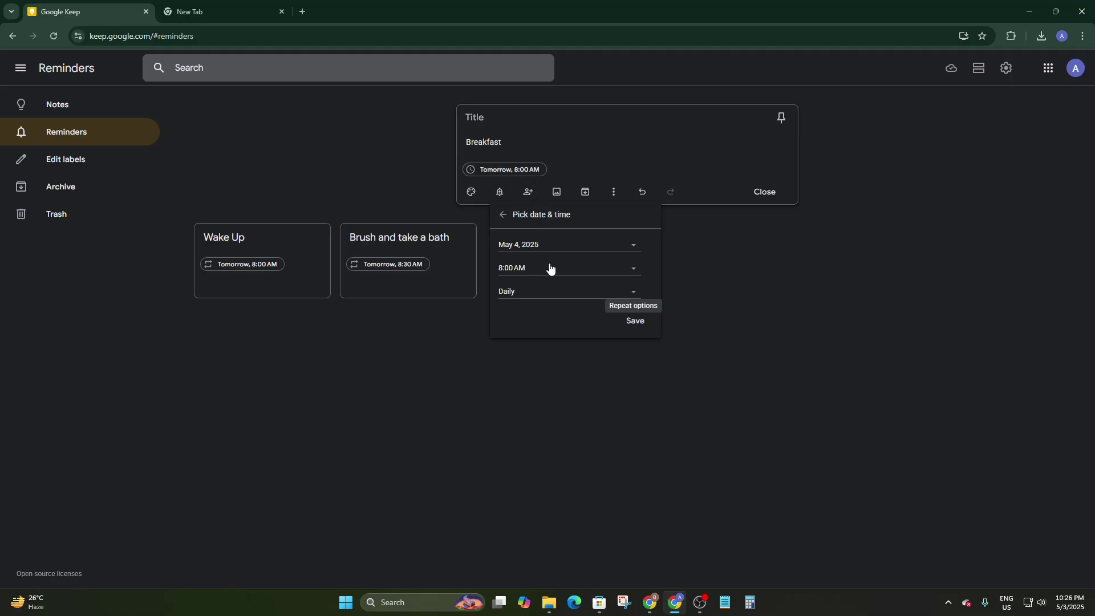
# Set the "Breakfast" reminder time to 9:00 AM, save it and close the note.
pyautogui.click(510, 272)
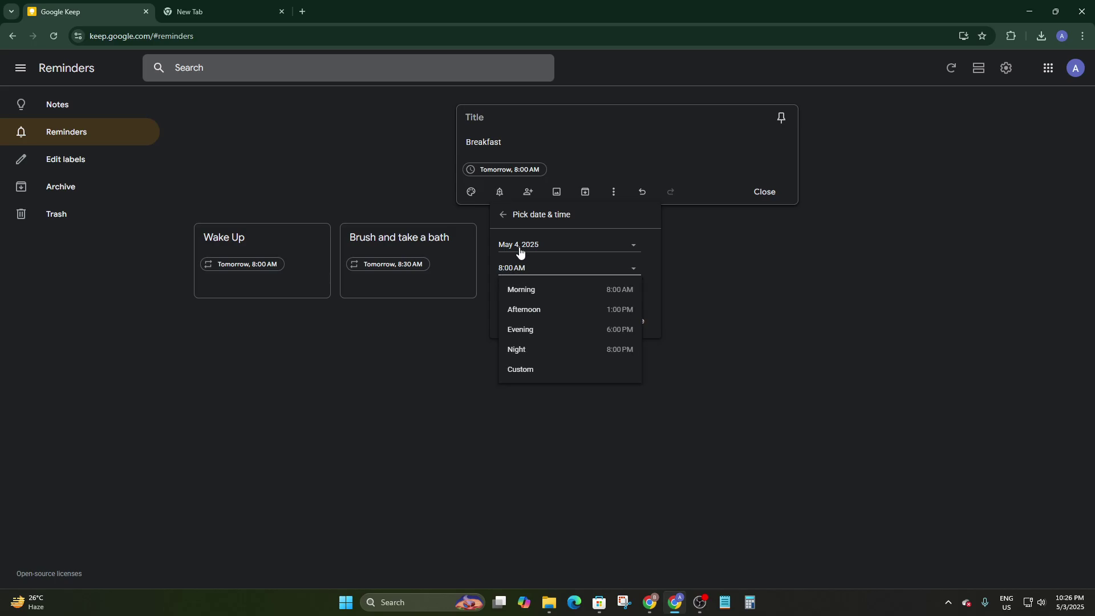
pyautogui.press('BackSpace')
pyautogui.write('9')
pyautogui.press('Return')
pyautogui.click(631, 320)
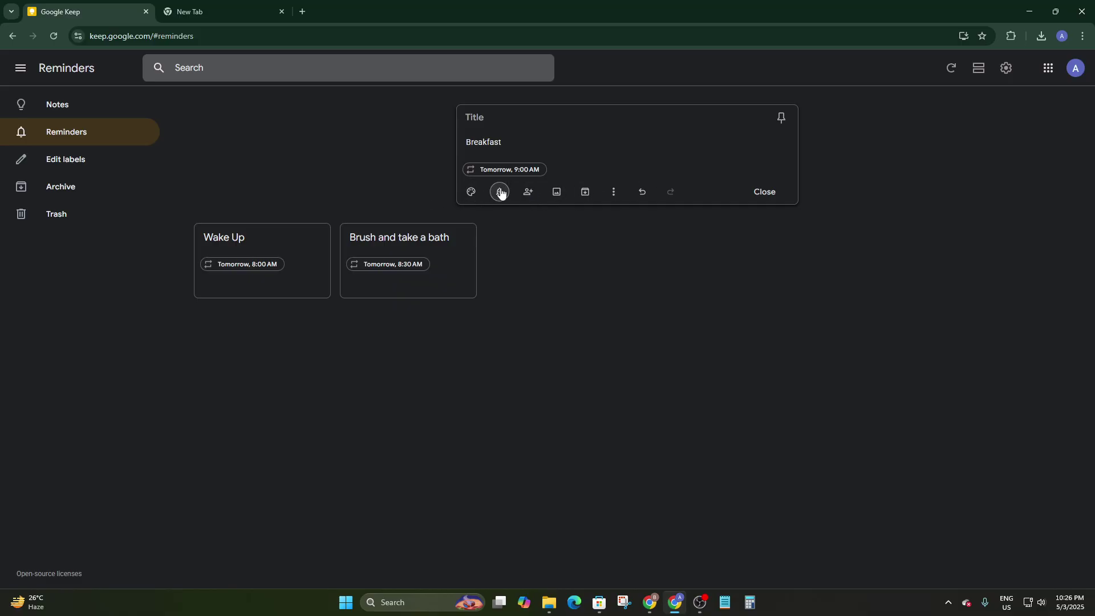
pyautogui.click(763, 193)
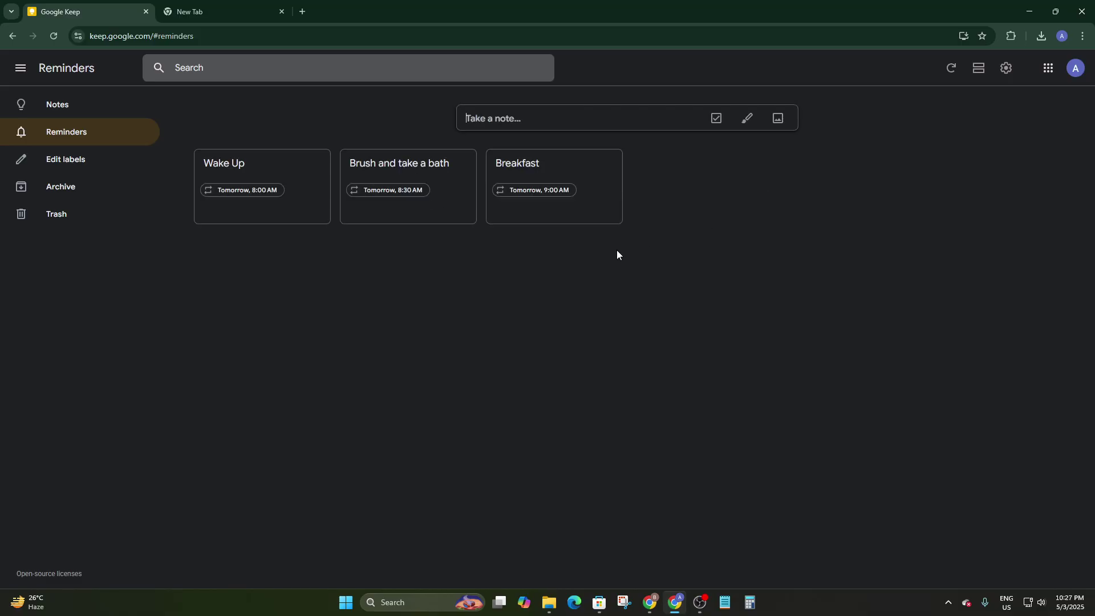
# Create a reminder note reading "Go to office" and set its reminder time to 10:00 AM.
pyautogui.click(536, 124)
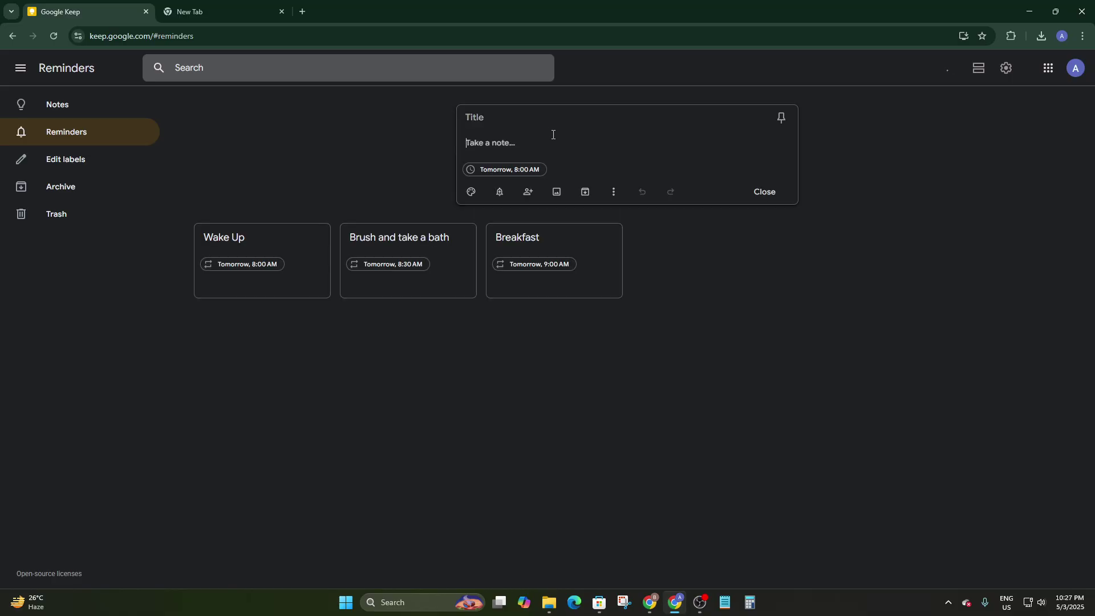
pyautogui.write('Go to office')
pyautogui.click(499, 192)
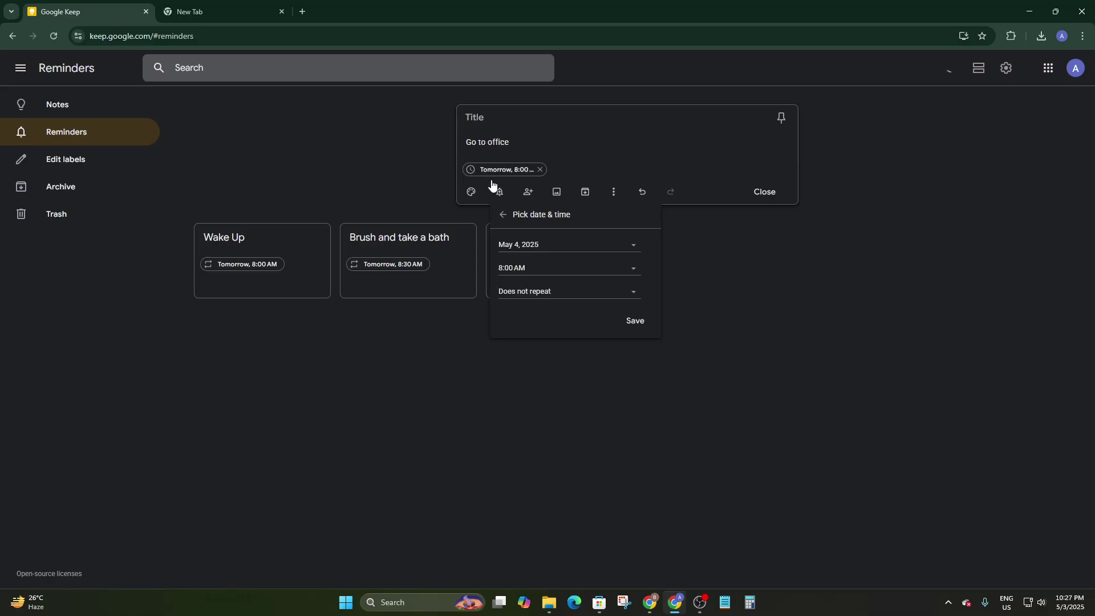
pyautogui.click(530, 272)
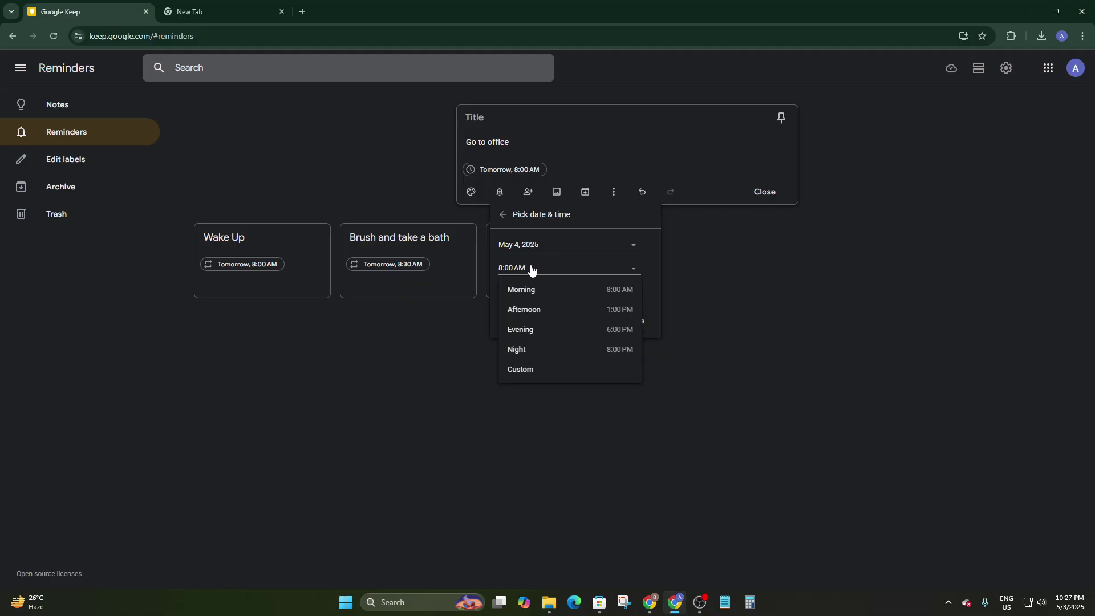
pyautogui.tripleClick(501, 272)
pyautogui.write('10:00 AM')
pyautogui.click(621, 251)
pyautogui.click(640, 281)
# Make the "Go to office" reminder repeat daily, save it and close the note.
pyautogui.click(570, 294)
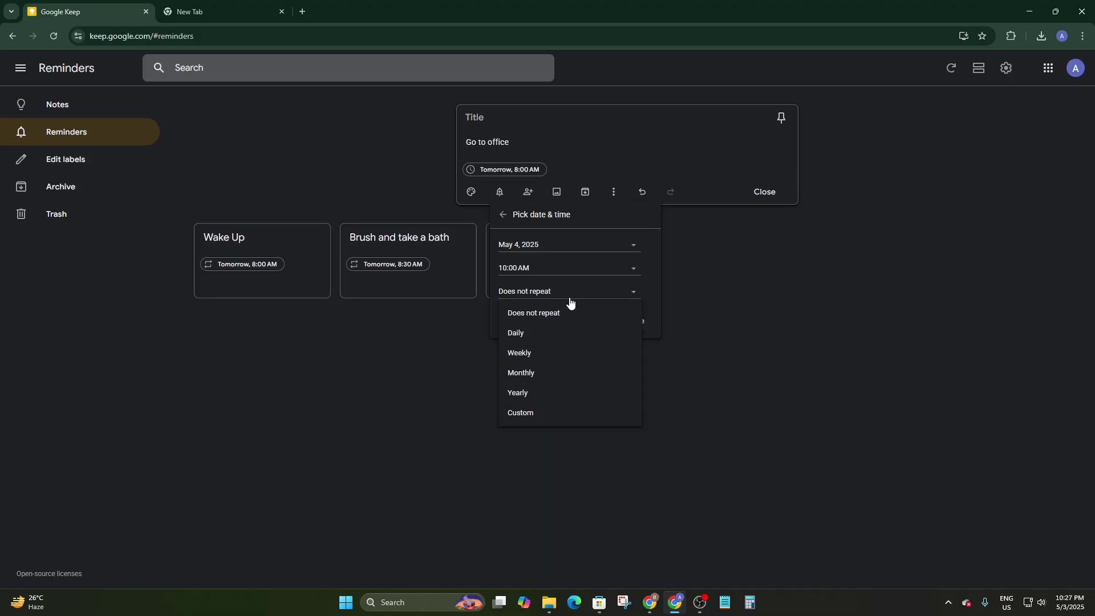
pyautogui.click(556, 332)
pyautogui.click(636, 320)
pyautogui.click(721, 324)
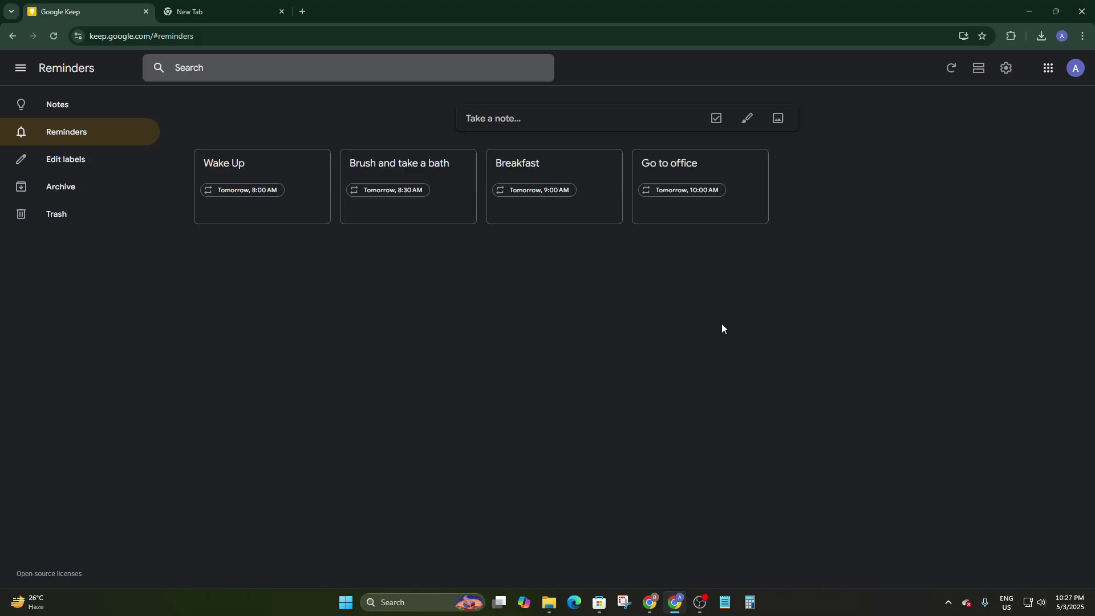
# Create a reminder note reading "attend the meeting" and set its reminder time to 11:00 AM.
pyautogui.click(515, 120)
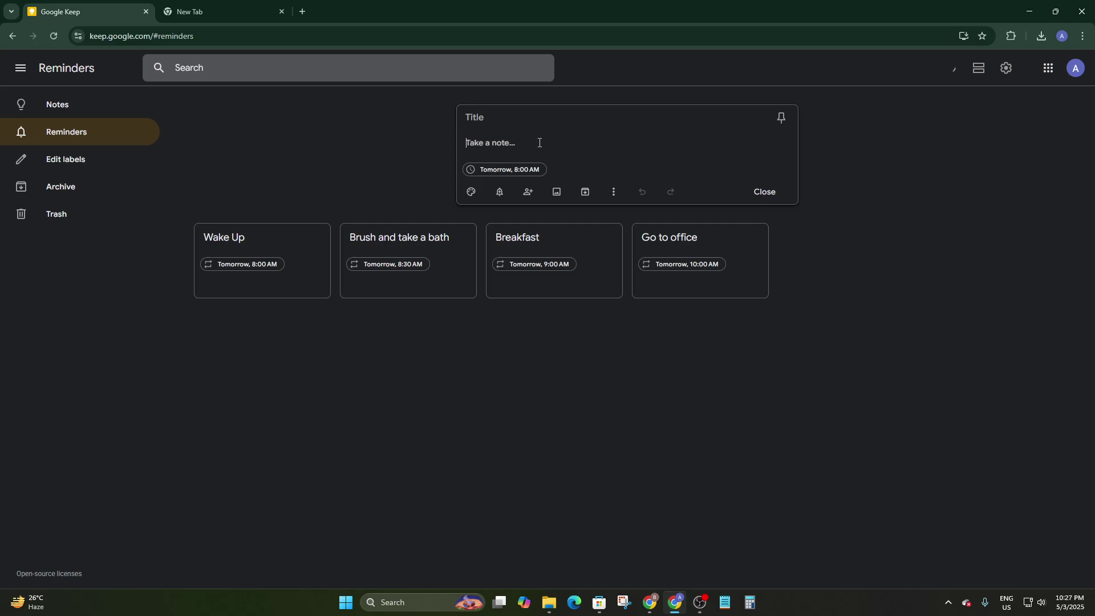
pyautogui.write('attend the meeting')
pyautogui.click(510, 170)
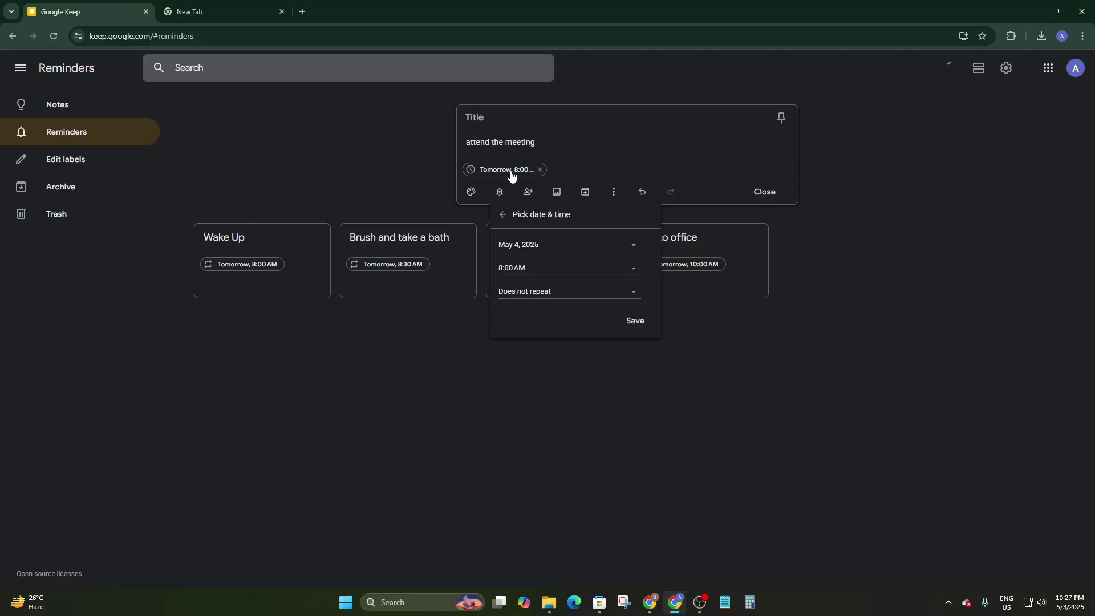
pyautogui.click(502, 273)
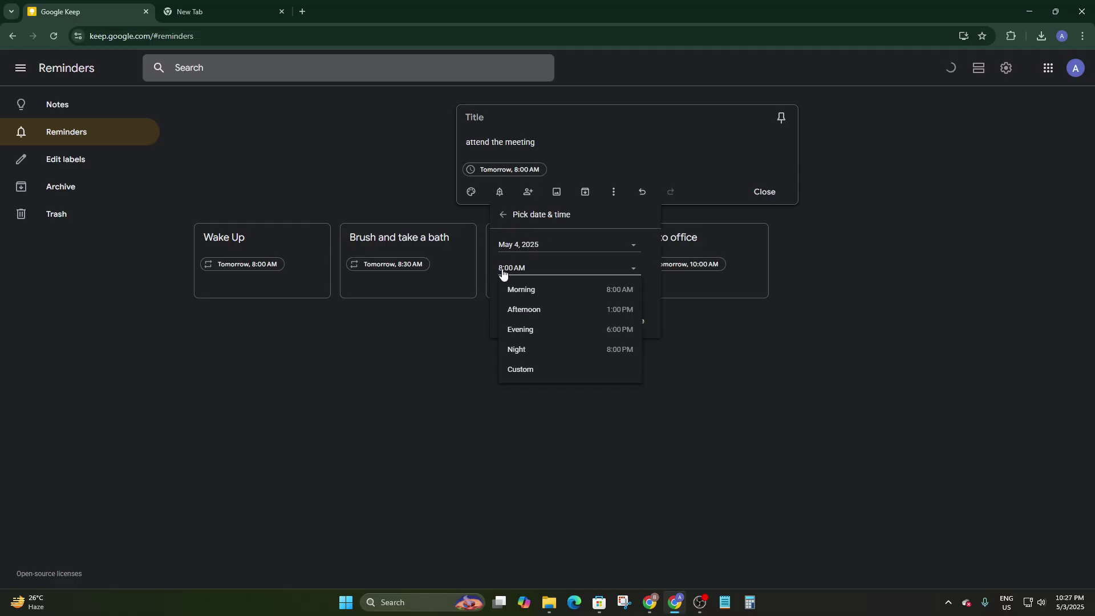
pyautogui.press('BackSpace')
pyautogui.write('11')
pyautogui.click(565, 264)
# Make the "attend the meeting" reminder repeat daily, save it and close the note.
pyautogui.click(604, 294)
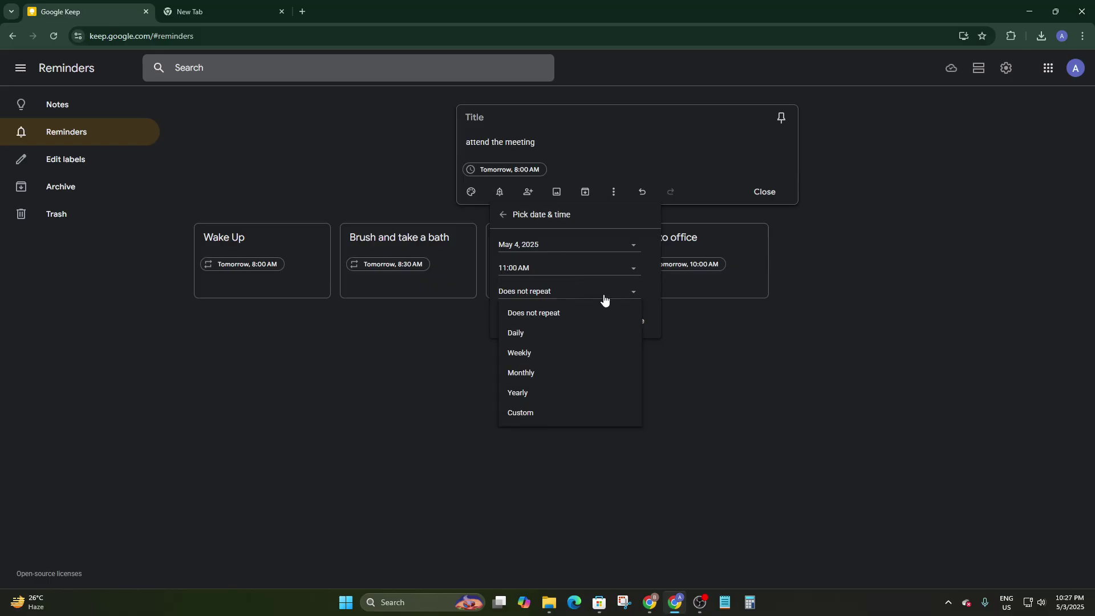
pyautogui.click(591, 333)
pyautogui.click(636, 321)
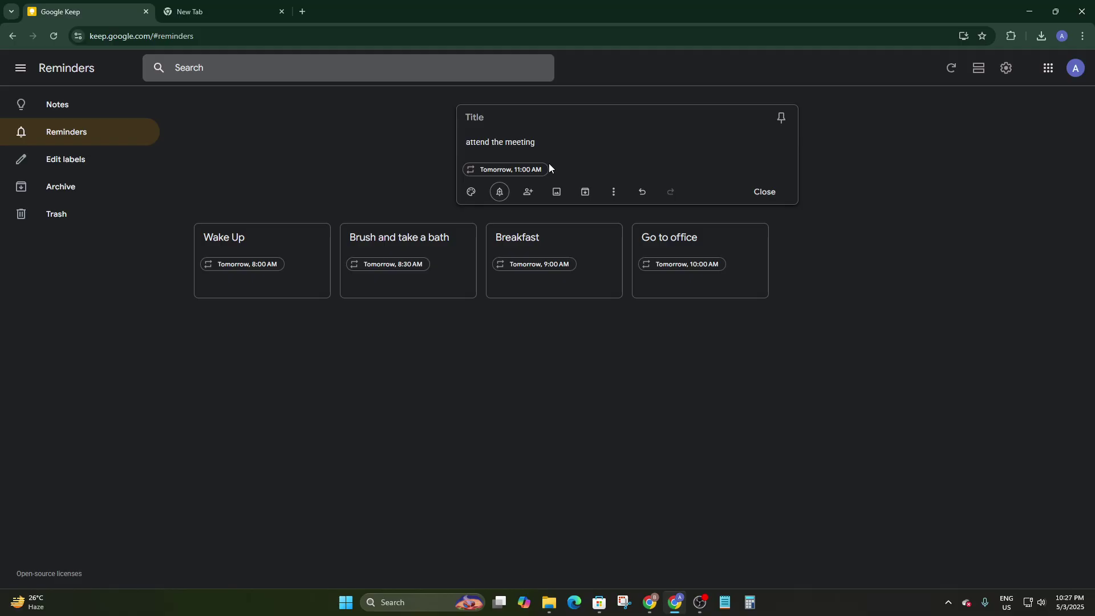
pyautogui.click(768, 192)
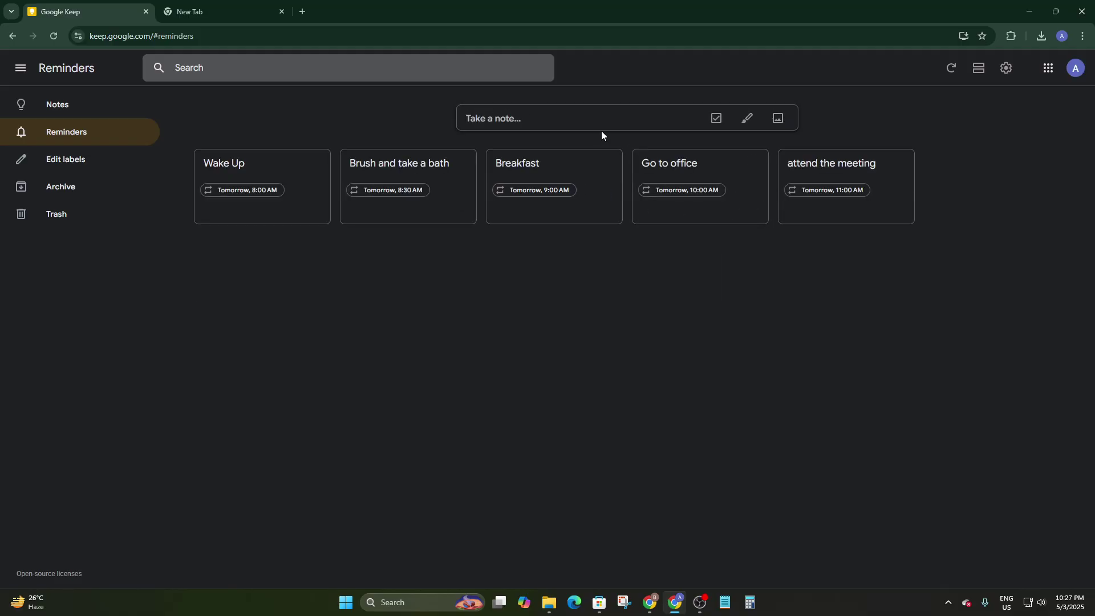
# Start a new checklist reminder note with "Make a document" as its first item.
pyautogui.click(618, 121)
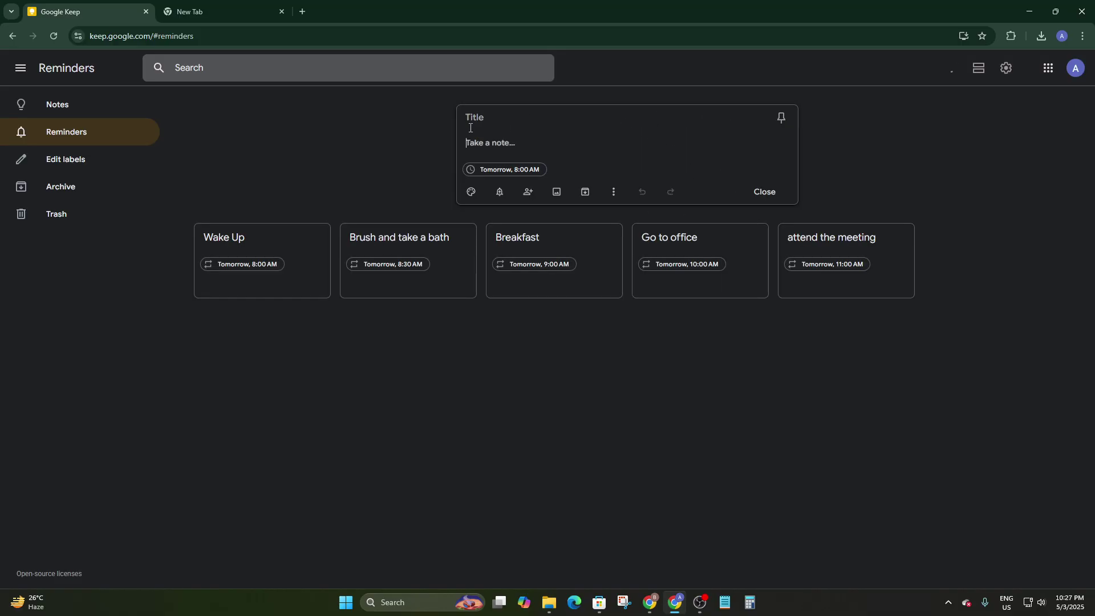
pyautogui.click(840, 157)
pyautogui.click(715, 122)
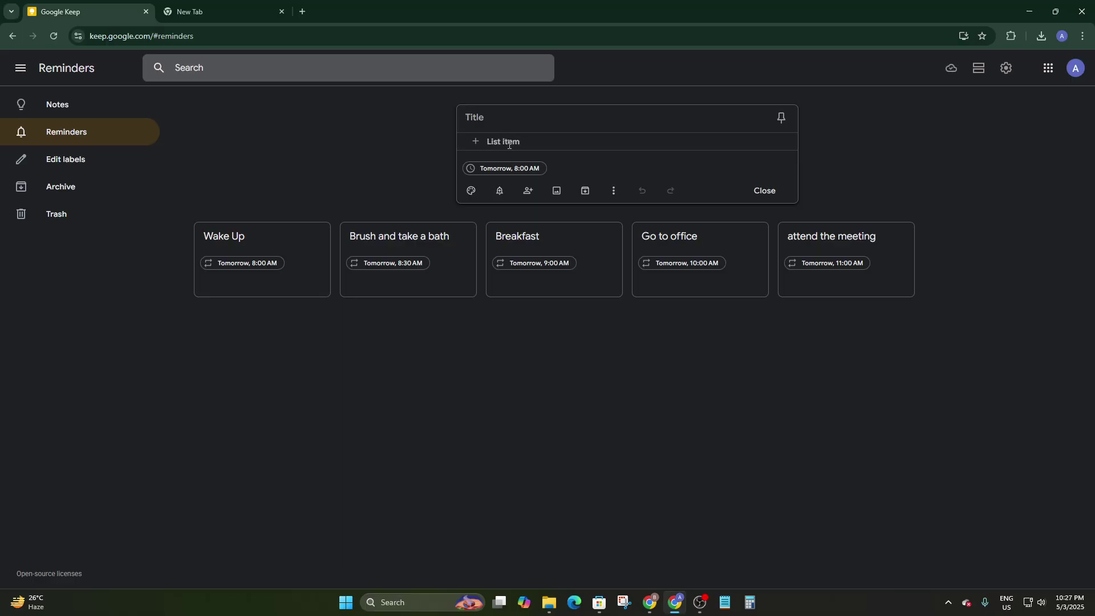
pyautogui.write('Make a document')
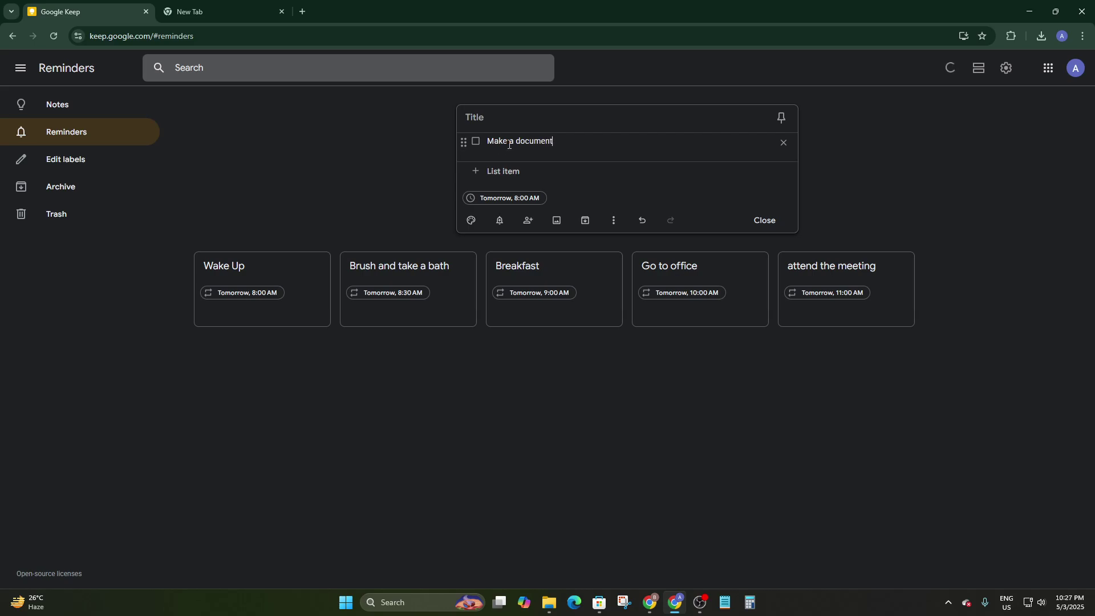
# Add the checklist items "Submit the project" and "make report", and remove the blank line after "Make a document".
pyautogui.click(525, 170)
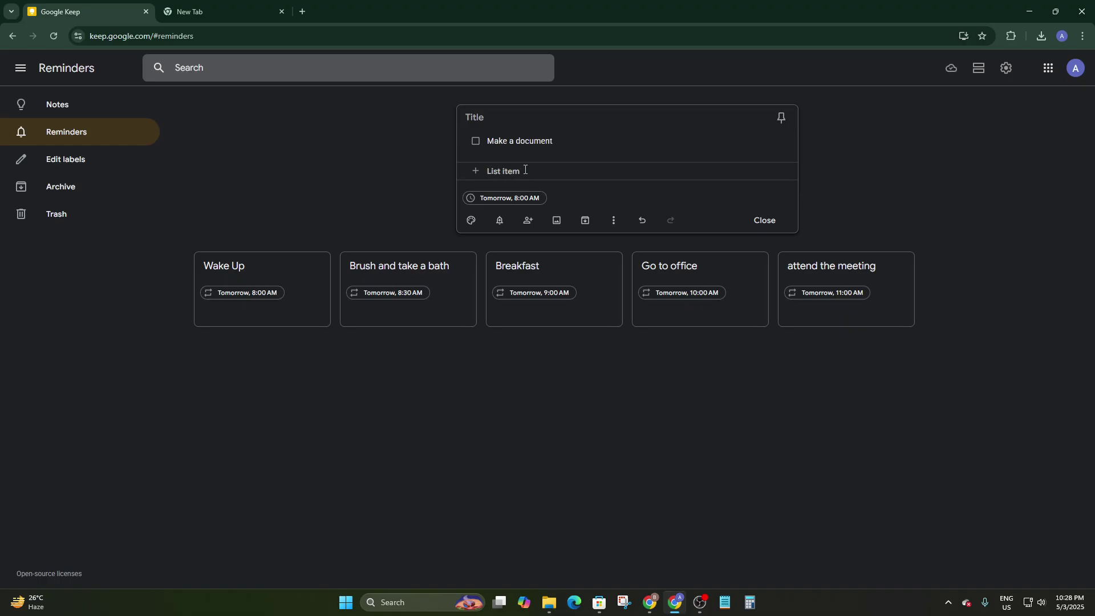
pyautogui.write('Su')
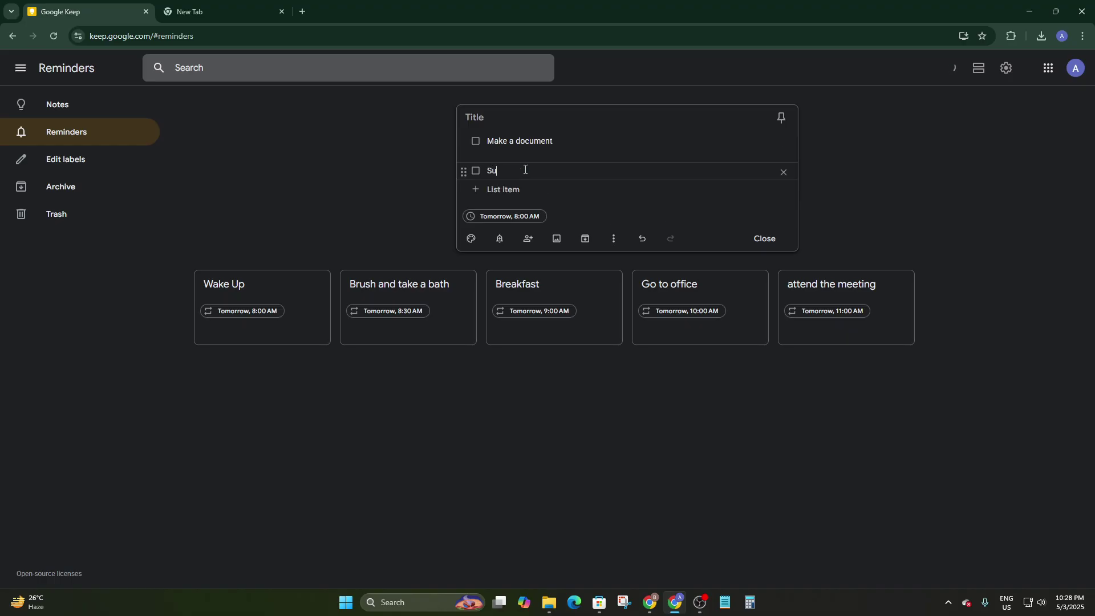
pyautogui.write('bmit5 the')
pyautogui.press('BackSpace')
pyautogui.press('BackSpace')
pyautogui.press('BackSpace')
pyautogui.write('the')
pyautogui.press('Return')
pyautogui.write('m')
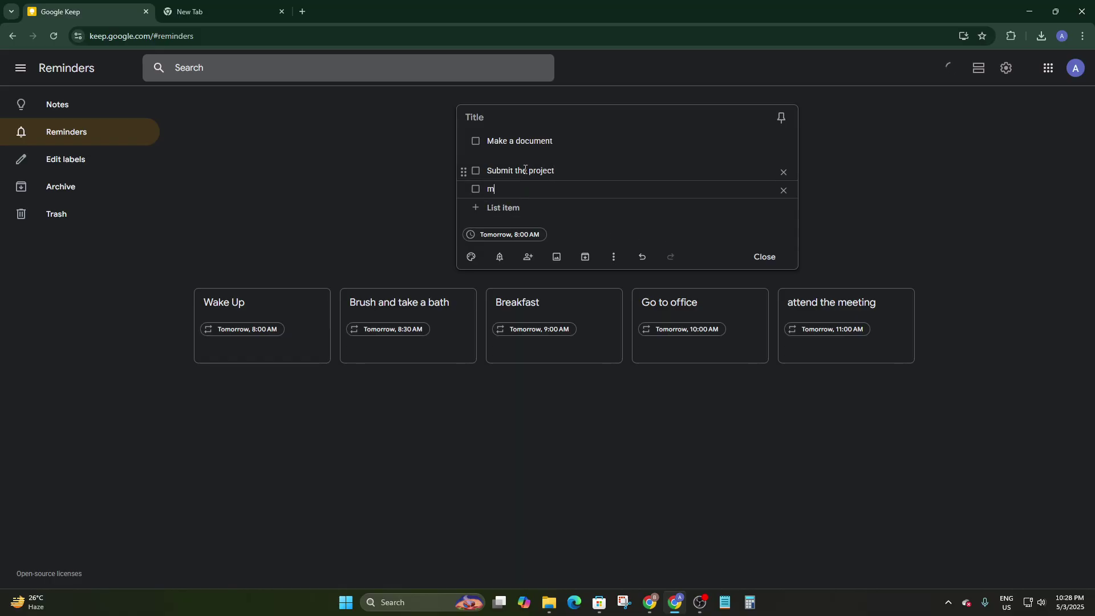
pyautogui.write('ake report')
pyautogui.click(495, 148)
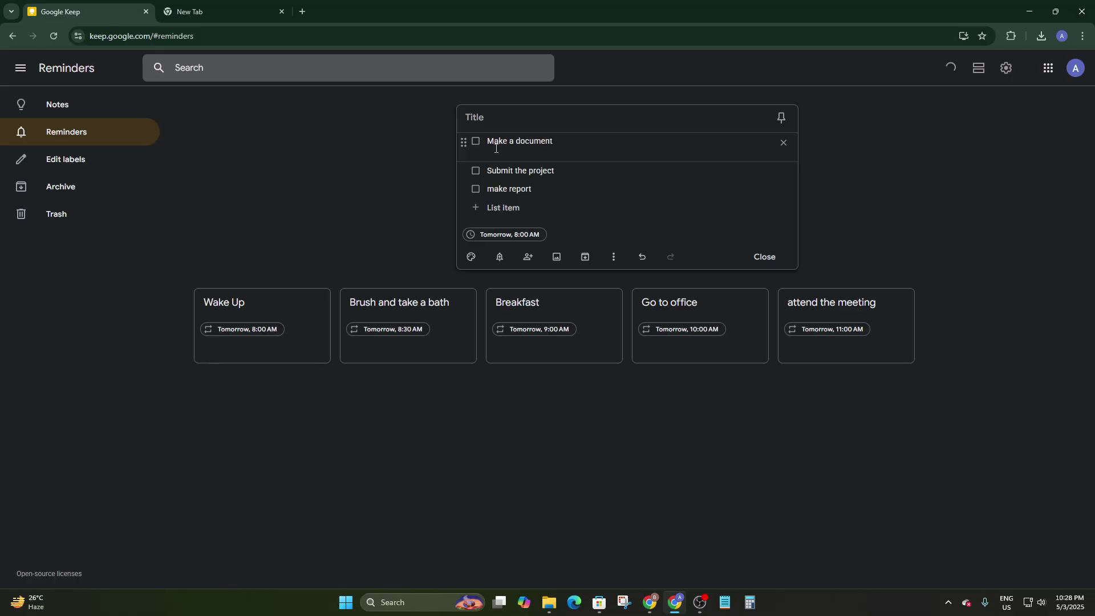
pyautogui.press('BackSpace')
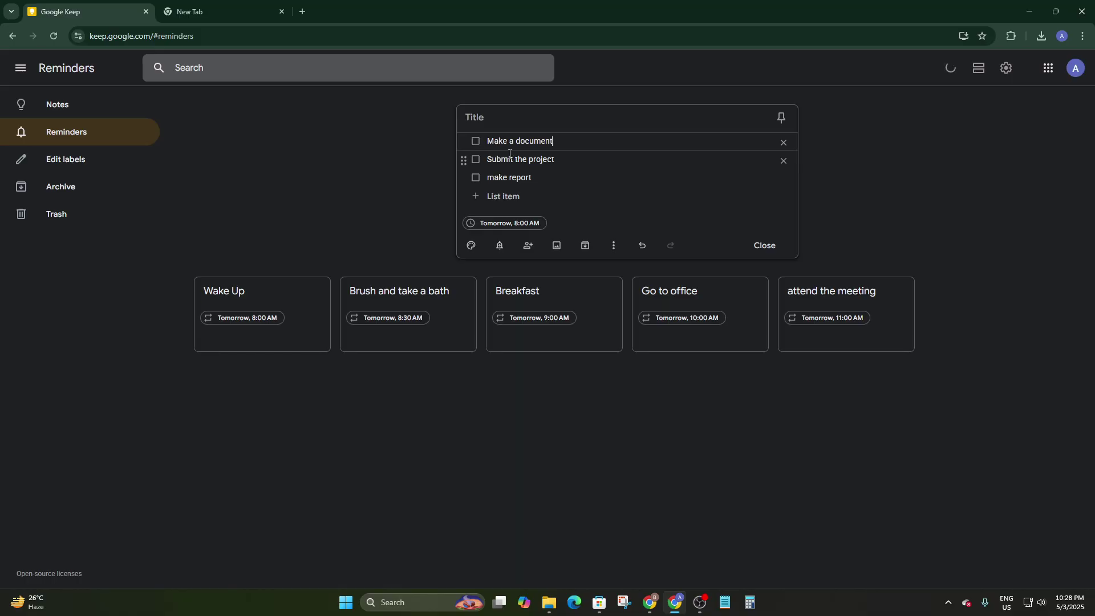
# Set the checklist note's reminder time to 12:00 AM, keeping the date May 4, 2025.
pyautogui.click(496, 225)
pyautogui.click(523, 325)
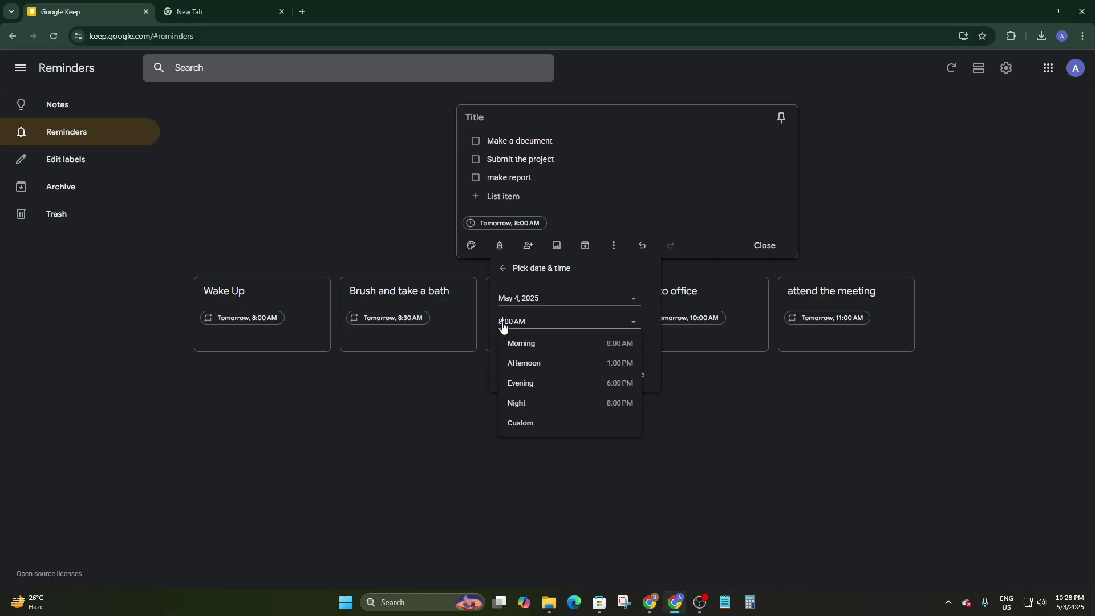
pyautogui.write('12:00 AM')
pyautogui.press('Return')
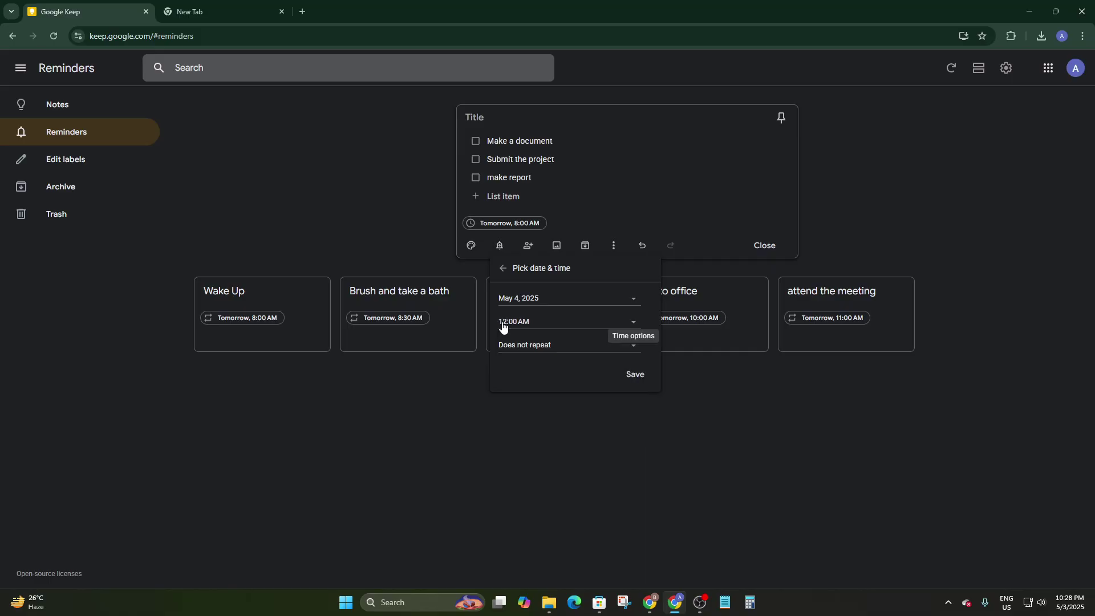
# Make the checklist note's reminder repeat daily, save it and close the note.
pyautogui.click(518, 347)
pyautogui.click(533, 387)
pyautogui.click(643, 372)
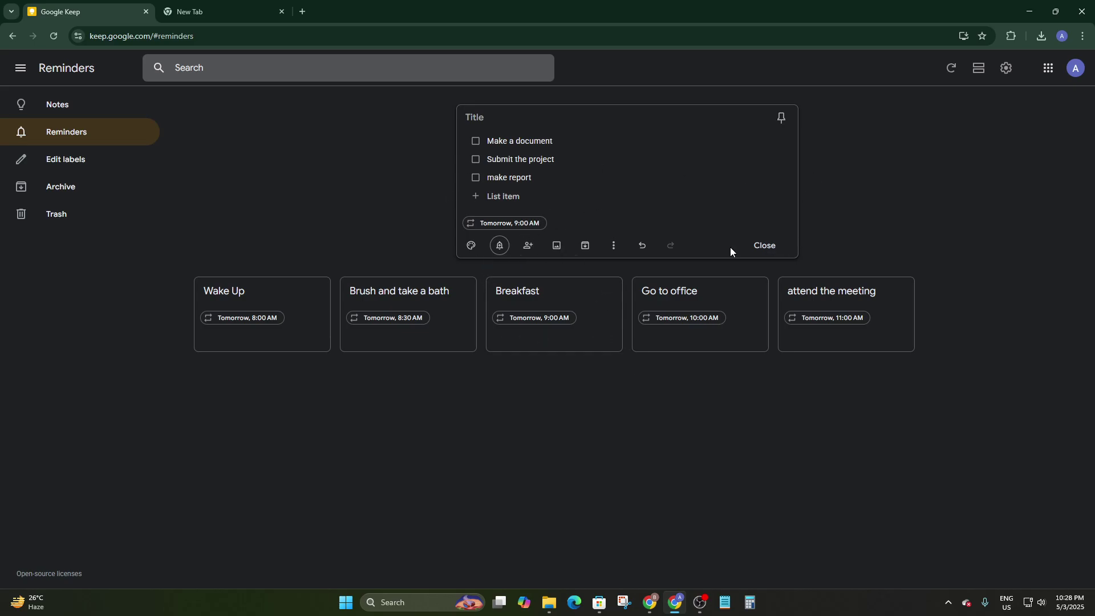
pyautogui.click(765, 250)
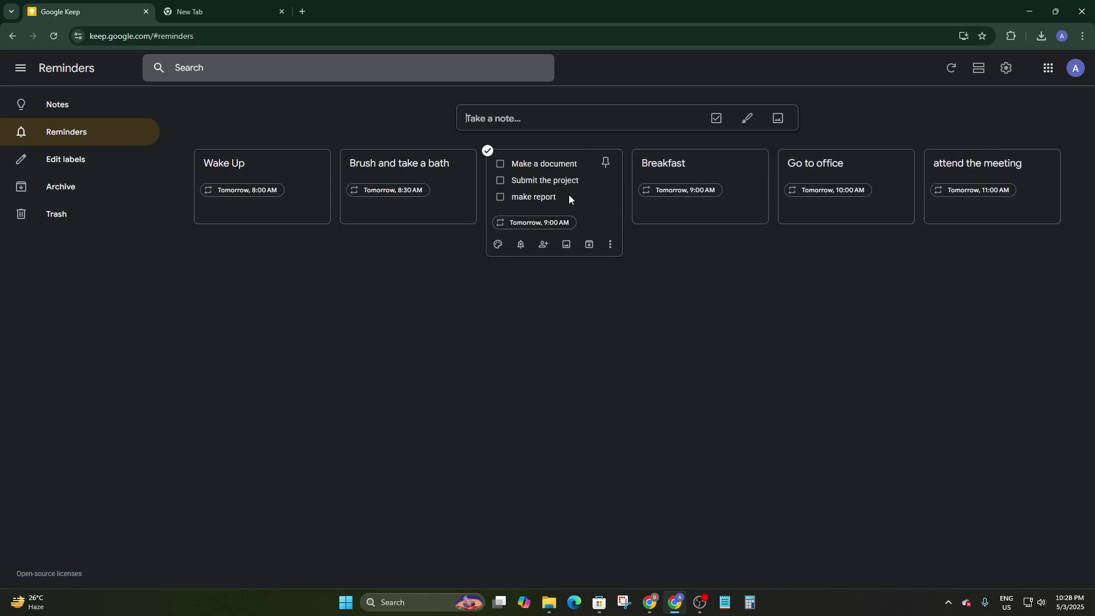
# Change the reminder time of the "Make a document" checklist from its note card to 12:00 AM and save it.
pyautogui.click(545, 222)
pyautogui.click(535, 321)
pyautogui.click(532, 321)
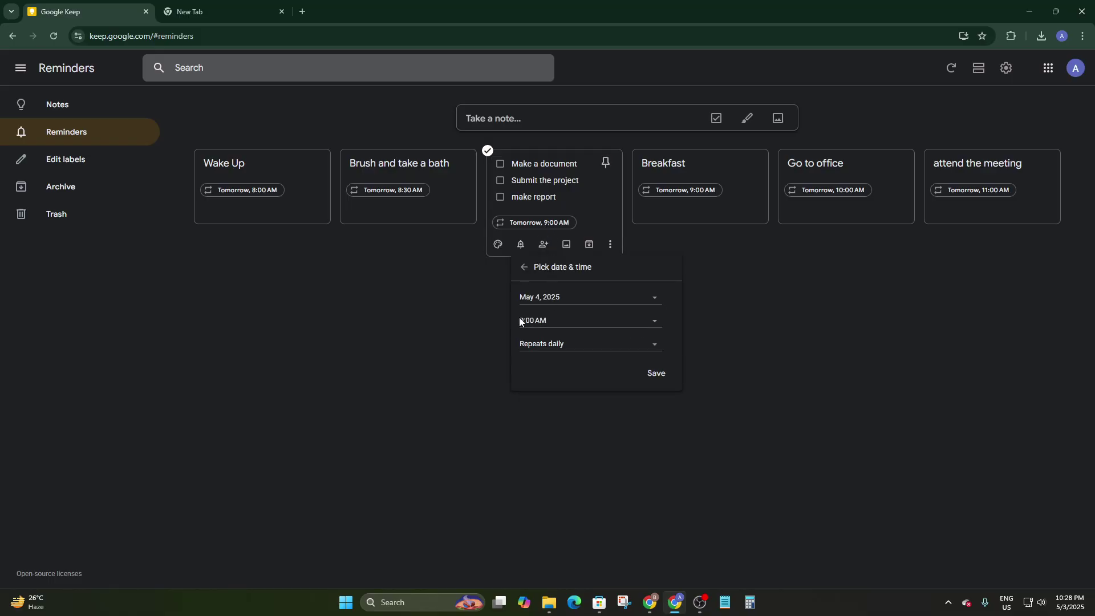
pyautogui.click(523, 322)
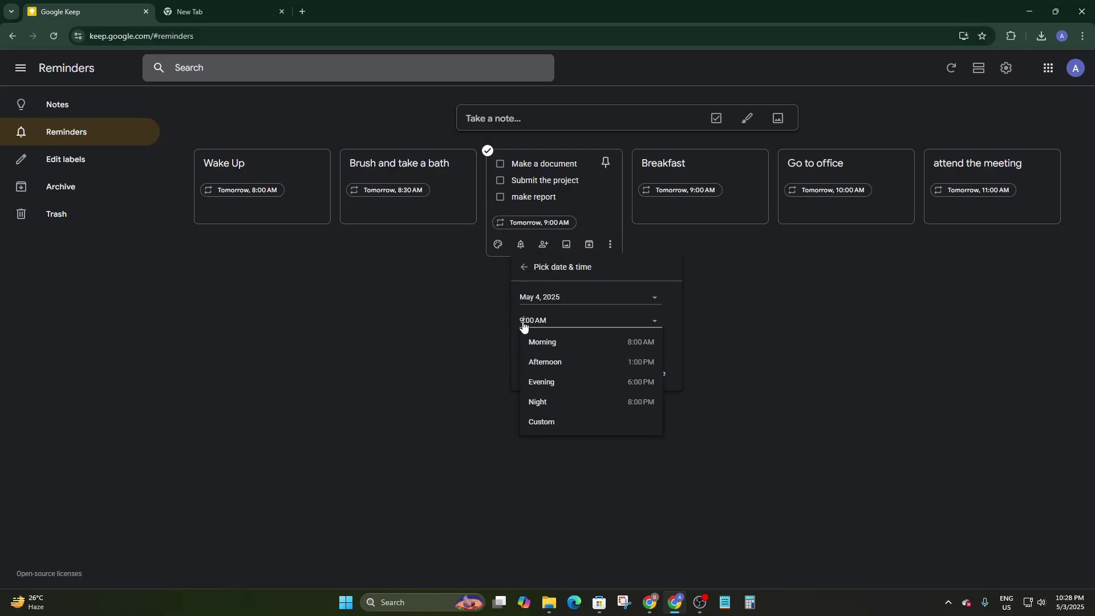
pyautogui.press('BackSpace')
pyautogui.write('12')
pyautogui.press('Tab')
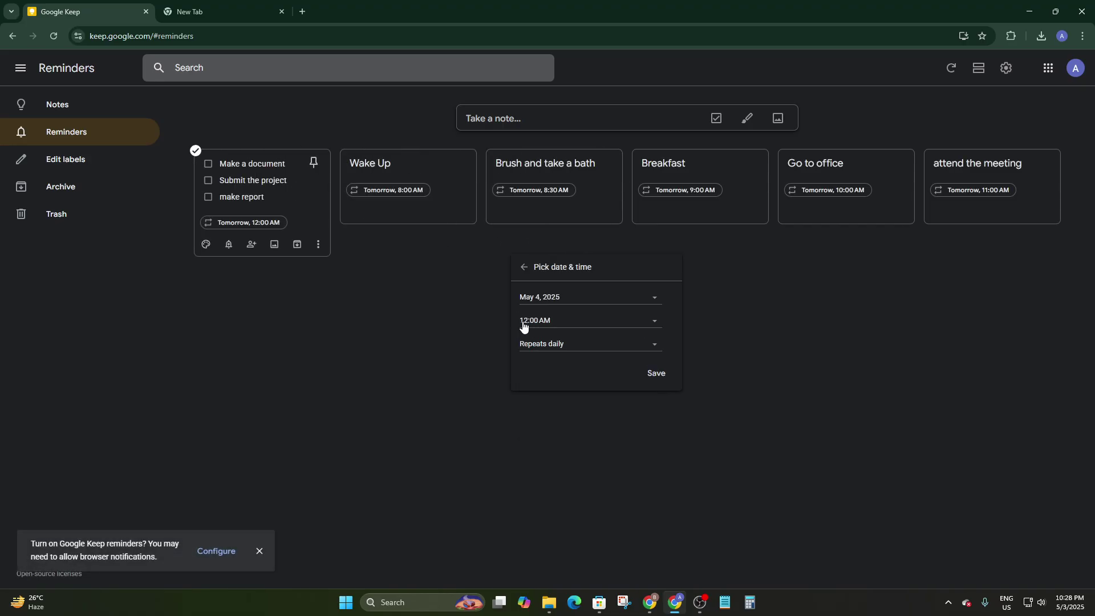
pyautogui.click(657, 374)
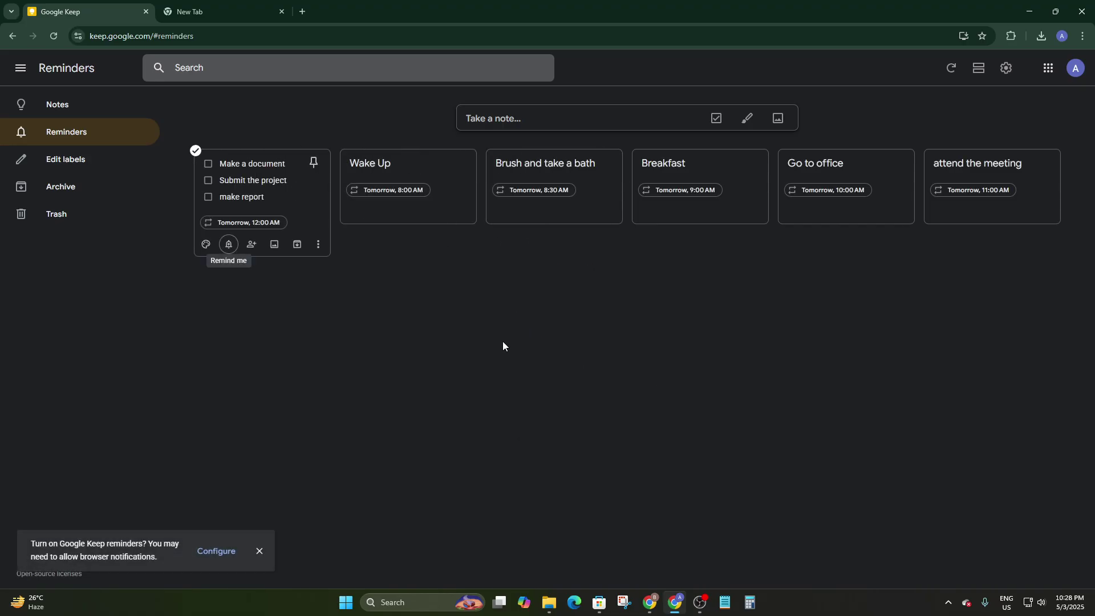
pyautogui.click(296, 294)
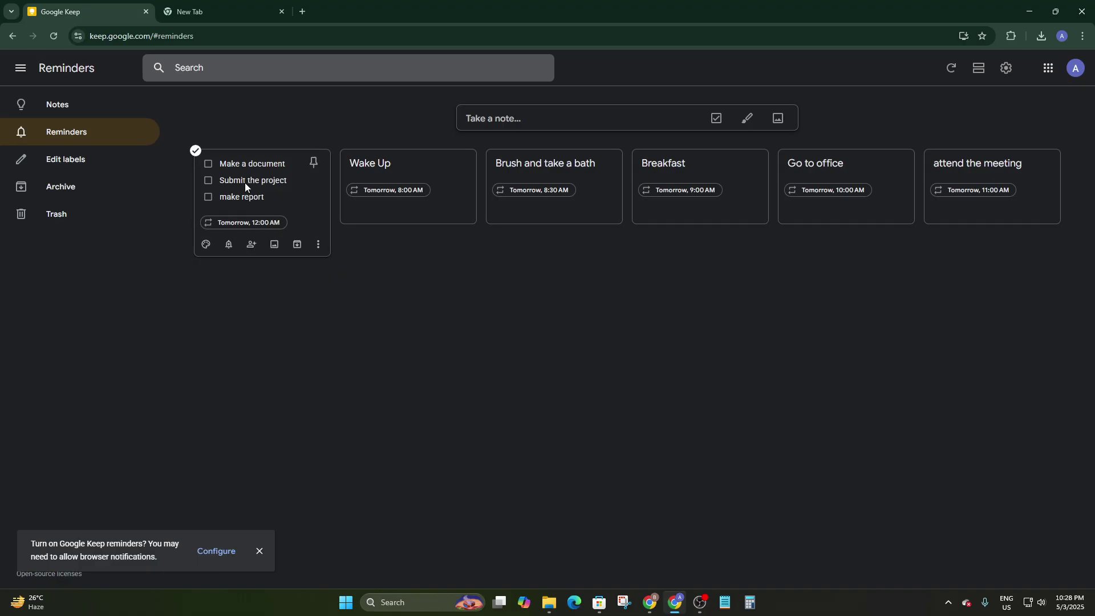
# Open a blank drawing among the reminders, leave it empty, and delete the leftover untitled note with its reminder.
pyautogui.click(275, 183)
pyautogui.click(217, 341)
pyautogui.click(746, 131)
pyautogui.click(22, 68)
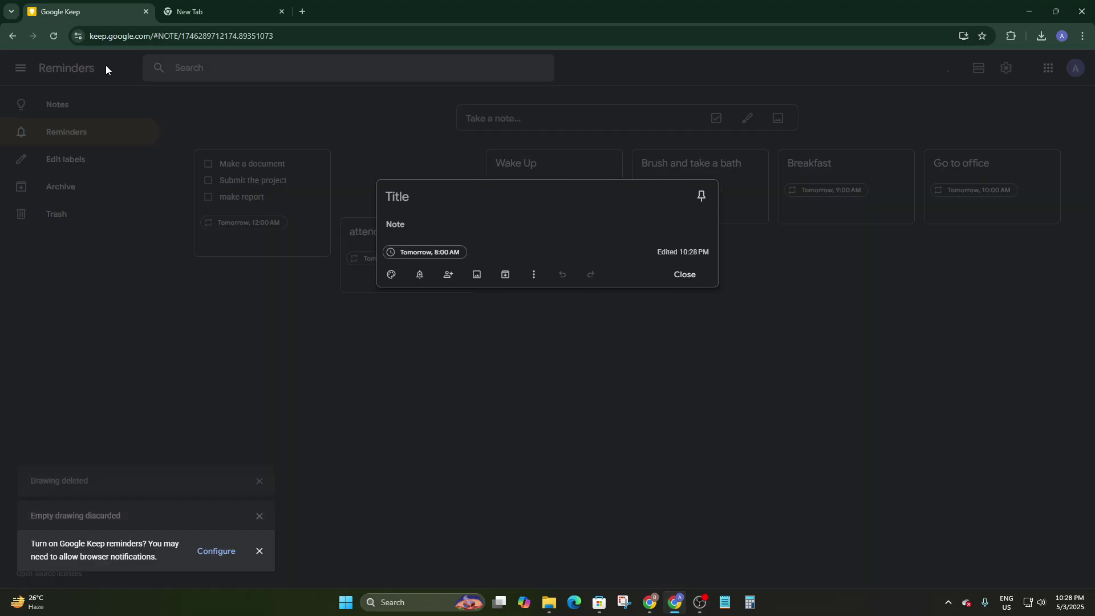
pyautogui.click(754, 107)
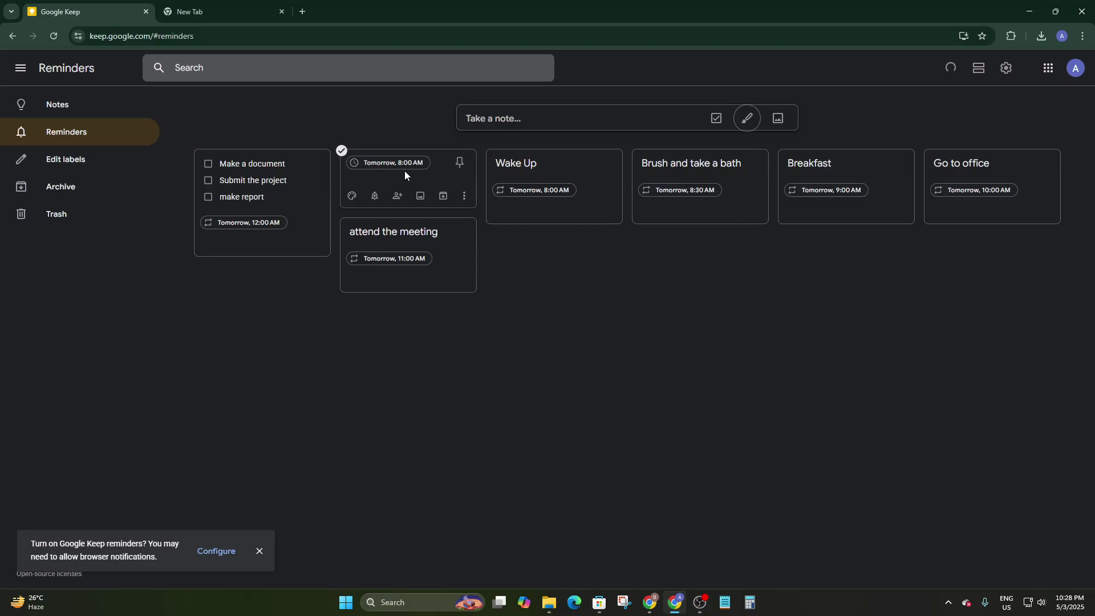
pyautogui.click(465, 196)
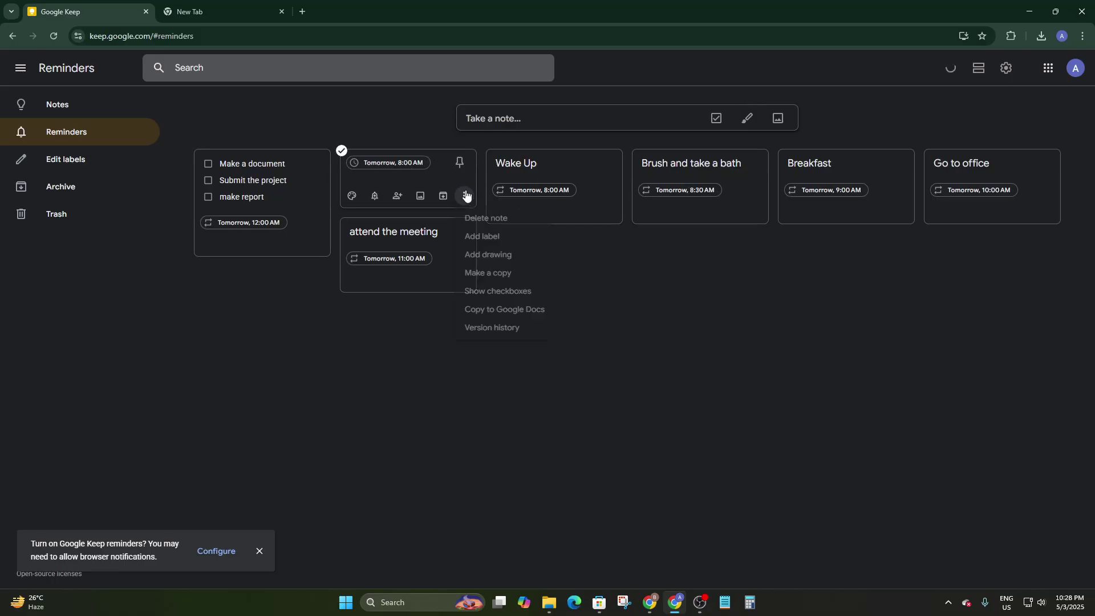
pyautogui.click(482, 219)
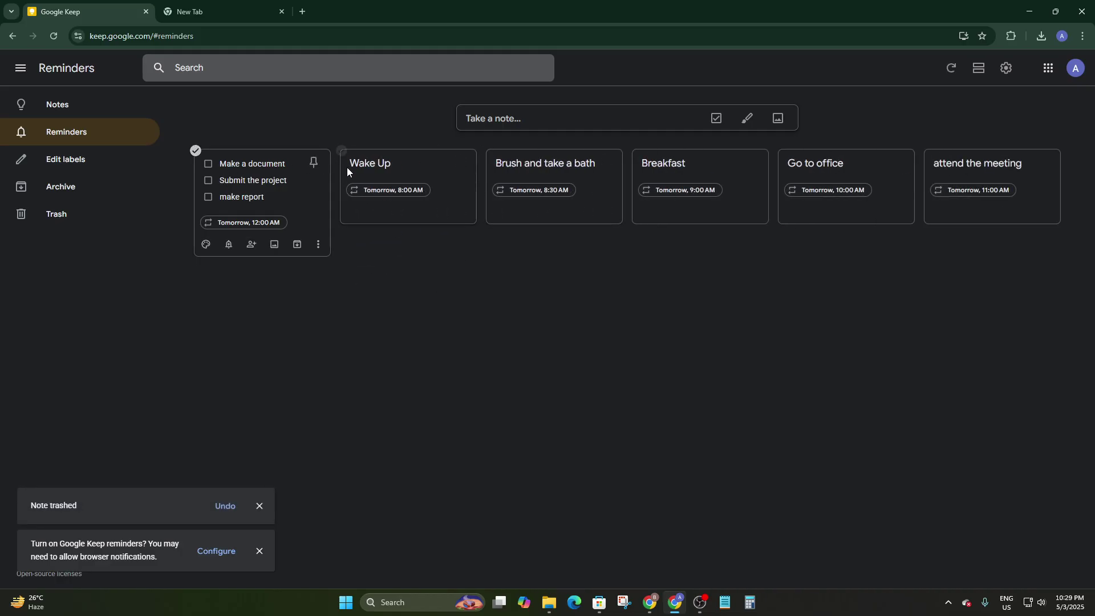
# Look at the label editor without creating a label, and view the archived notes.
pyautogui.click(66, 159)
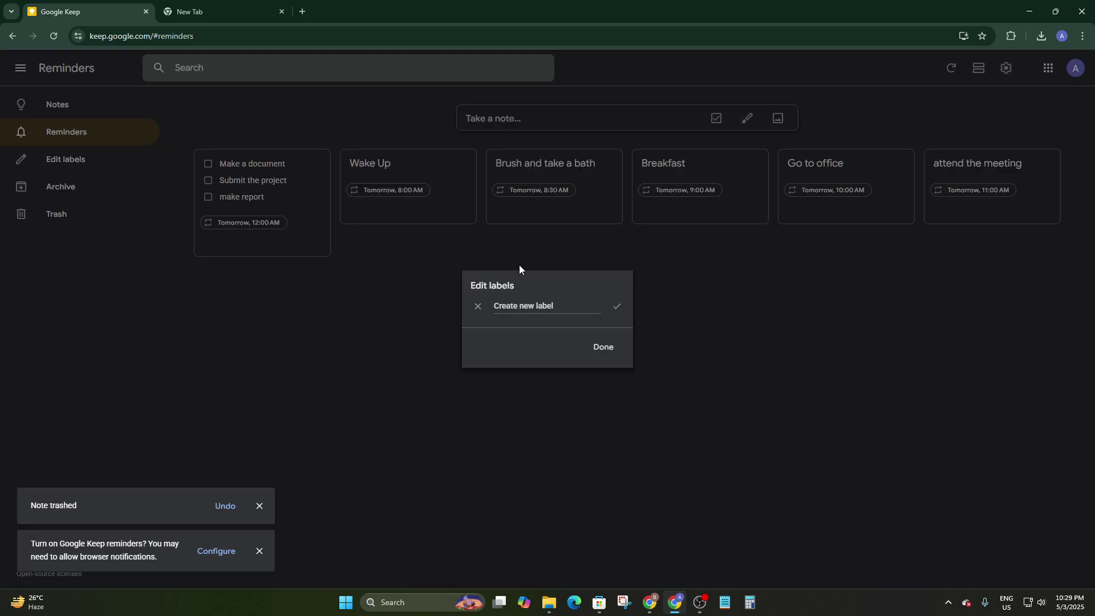
pyautogui.click(282, 325)
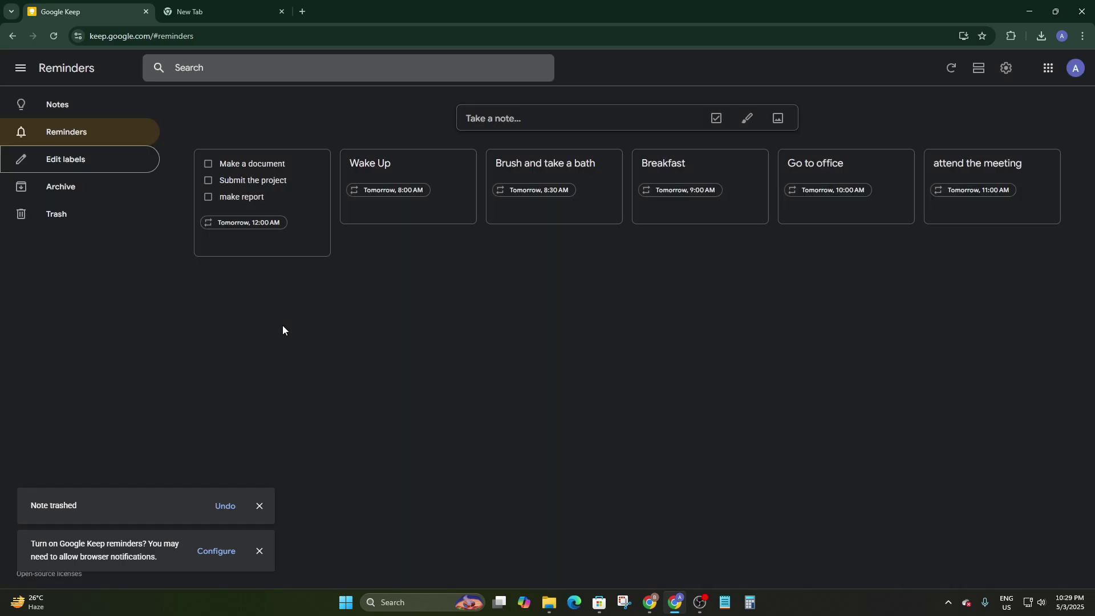
pyautogui.click(68, 187)
# Permanently delete the empty note from the trash and return to the main notes view.
pyautogui.click(58, 217)
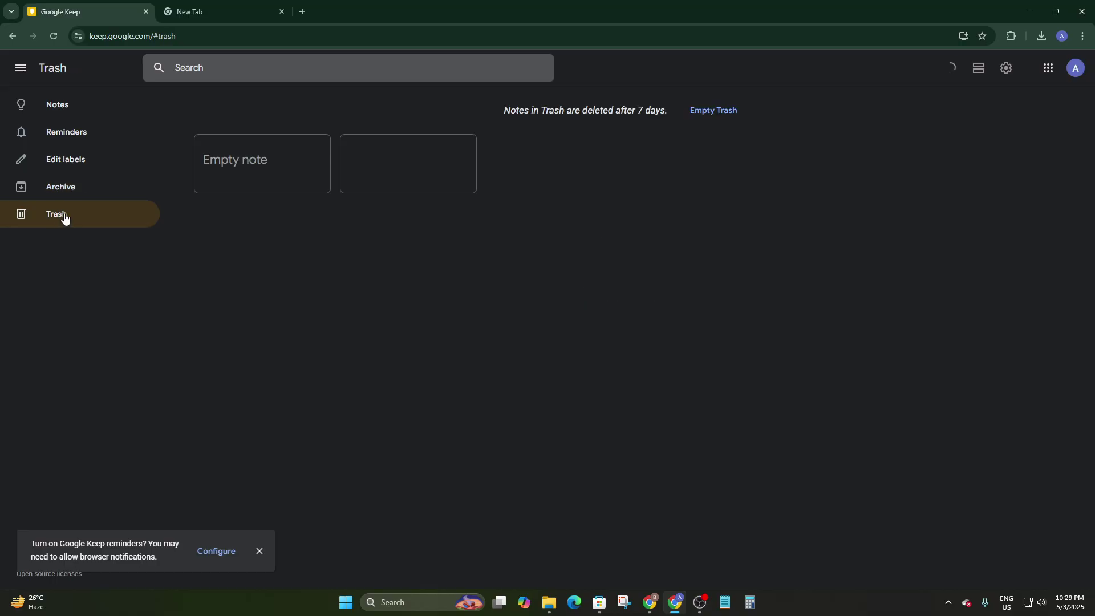
pyautogui.moveTo(224, 188)
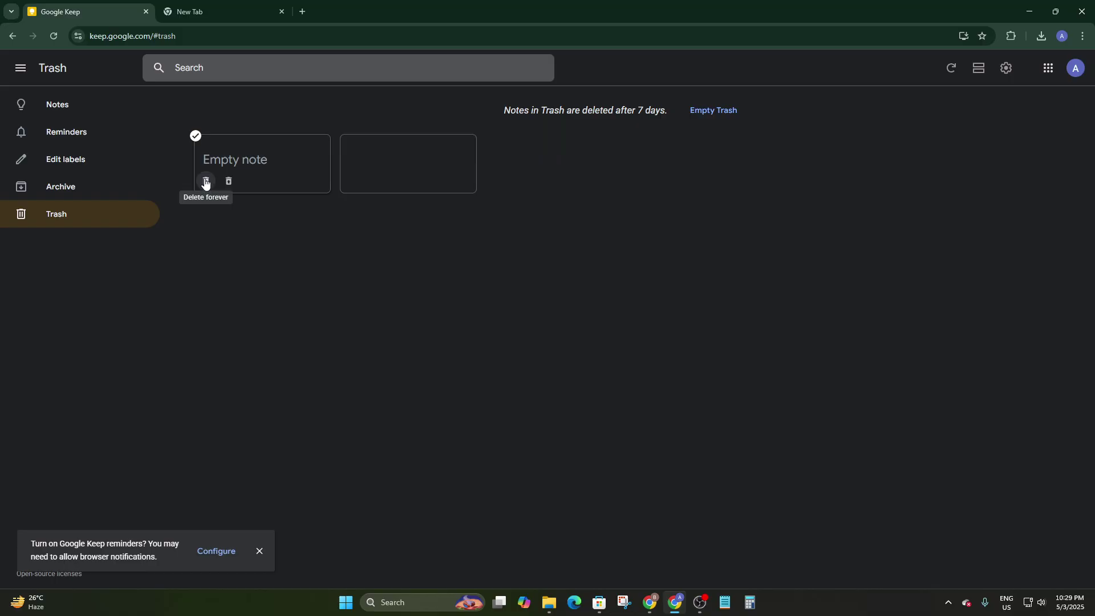
pyautogui.click(206, 181)
pyautogui.click(626, 338)
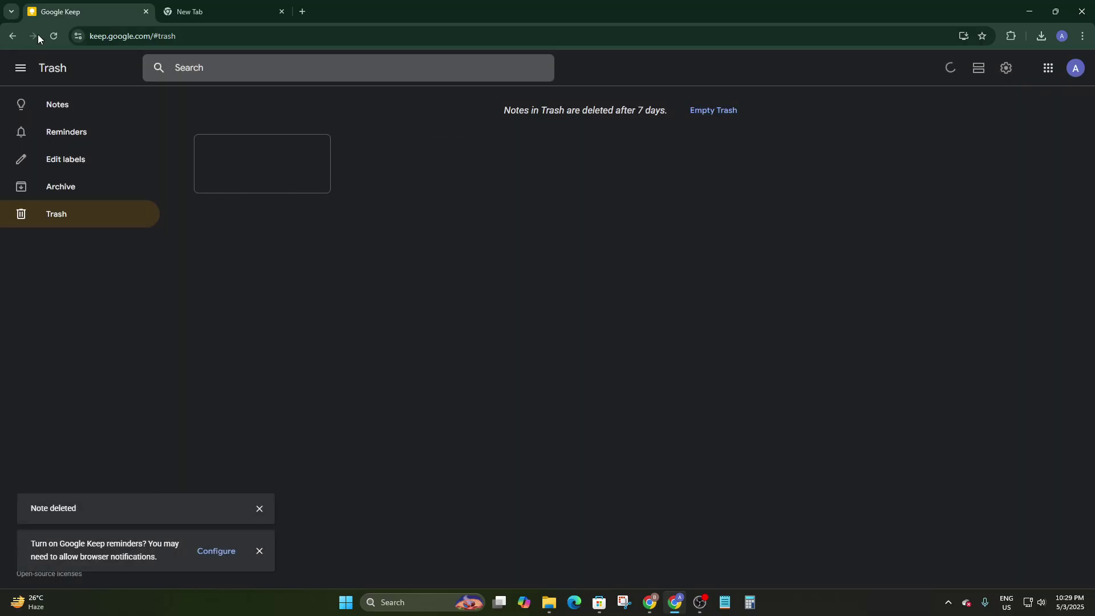
pyautogui.click(51, 105)
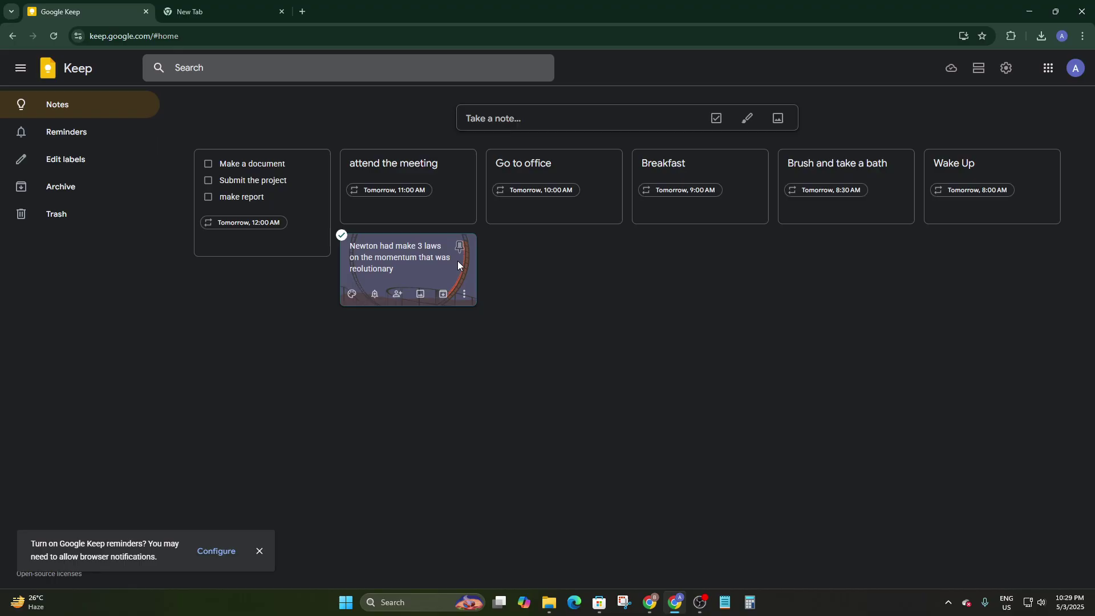